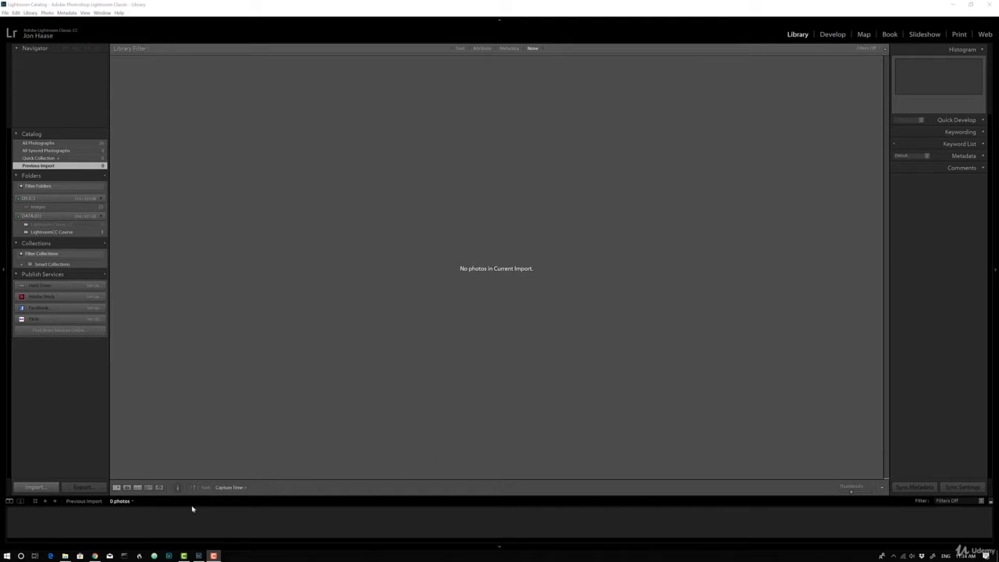
# Switch to File Explorer, check the LRM_20181215_121159 zip and DNG files in the Lightroom Classic CC folder, and return to Lightroom
pyautogui.click(66, 556)
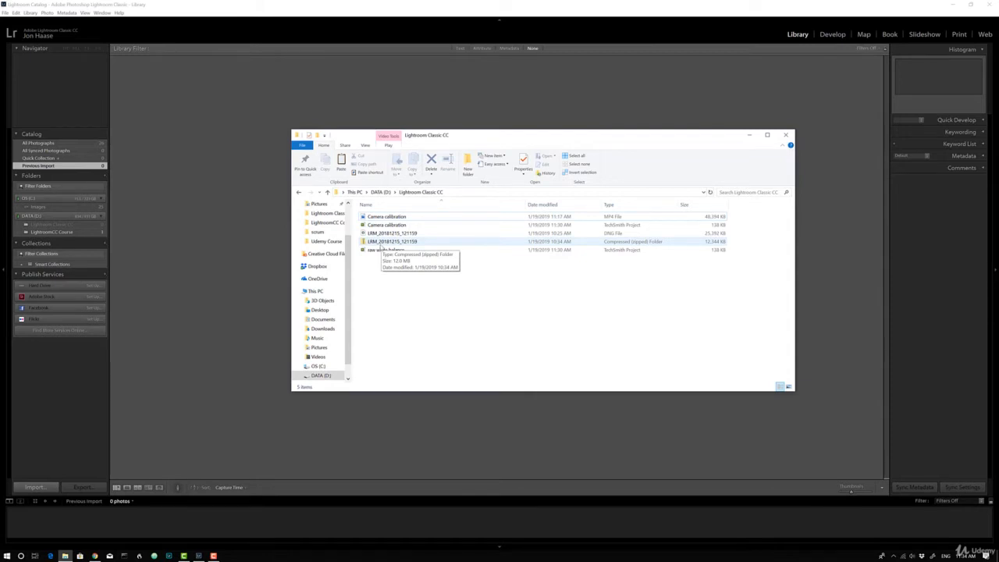
pyautogui.rightClick(380, 246)
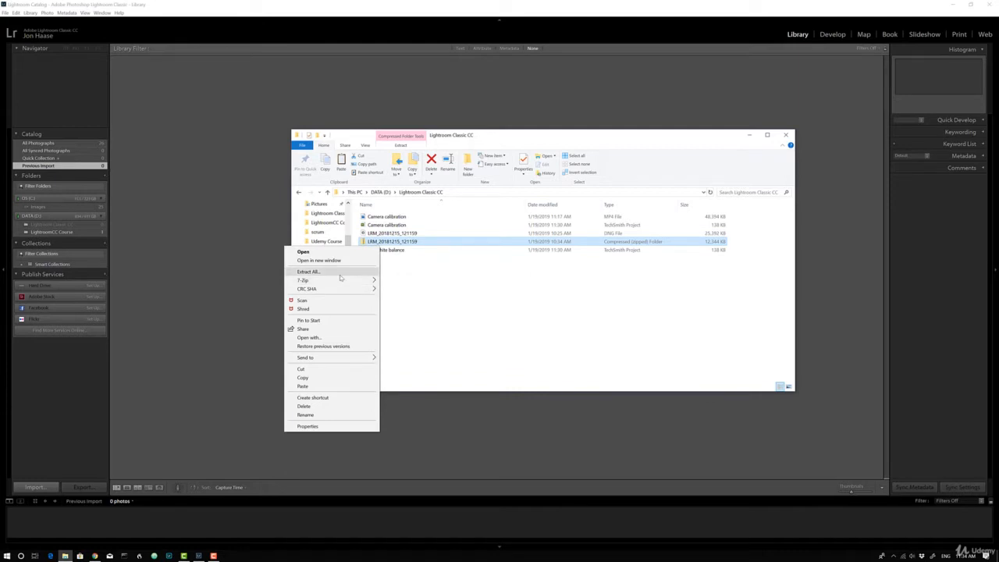
pyautogui.click(441, 288)
pyautogui.click(420, 234)
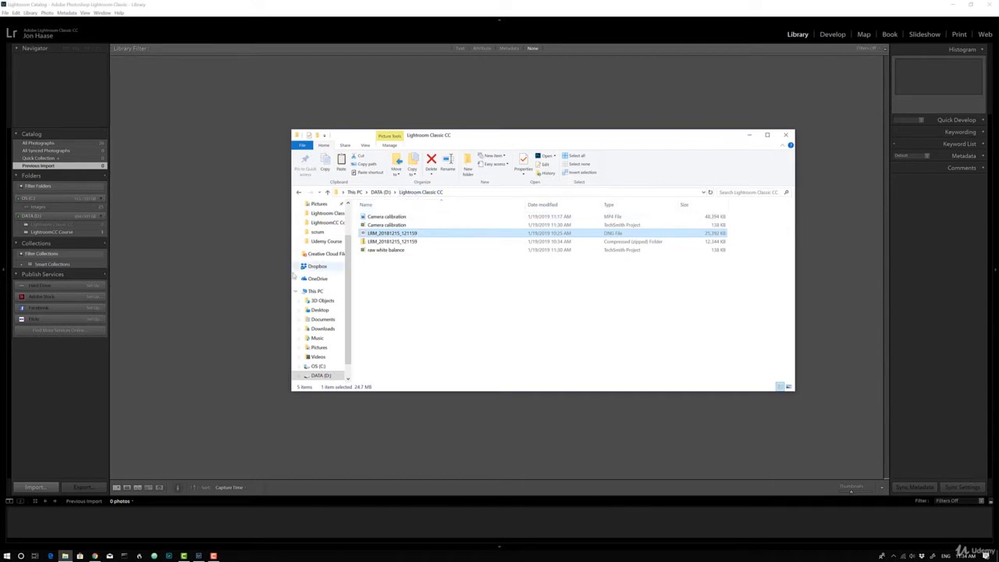
pyautogui.click(233, 245)
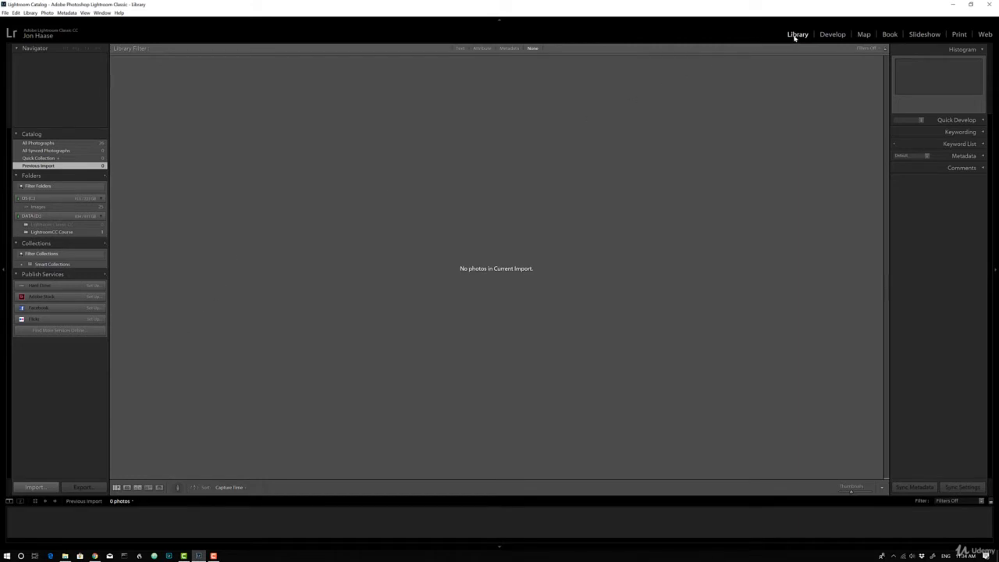
pyautogui.click(36, 486)
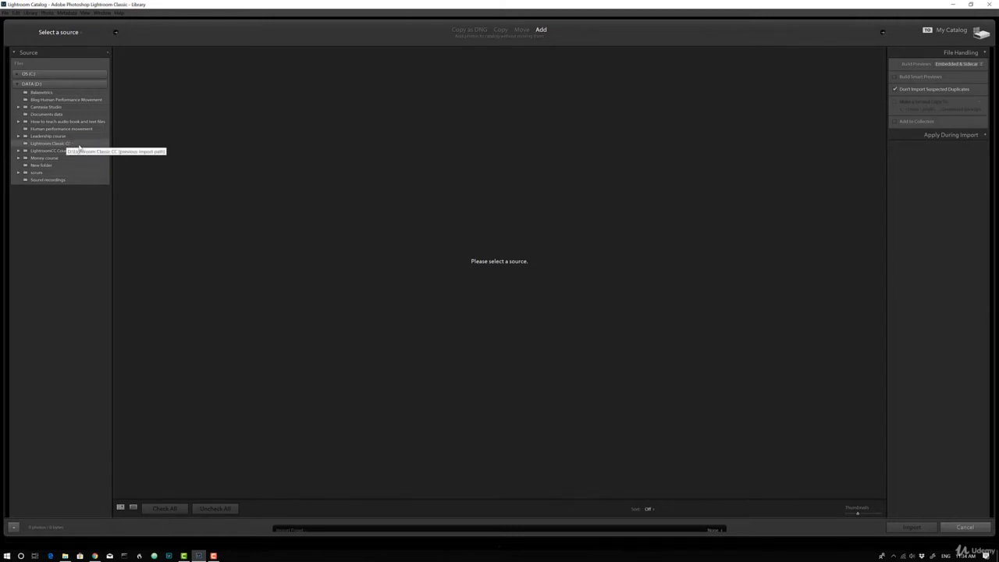
pyautogui.click(79, 145)
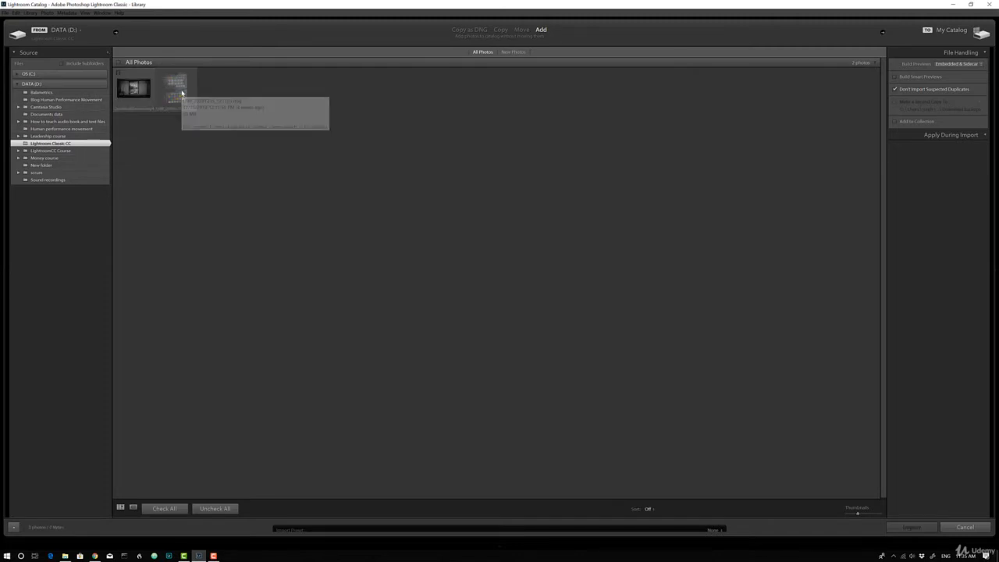
pyautogui.moveTo(181, 92)
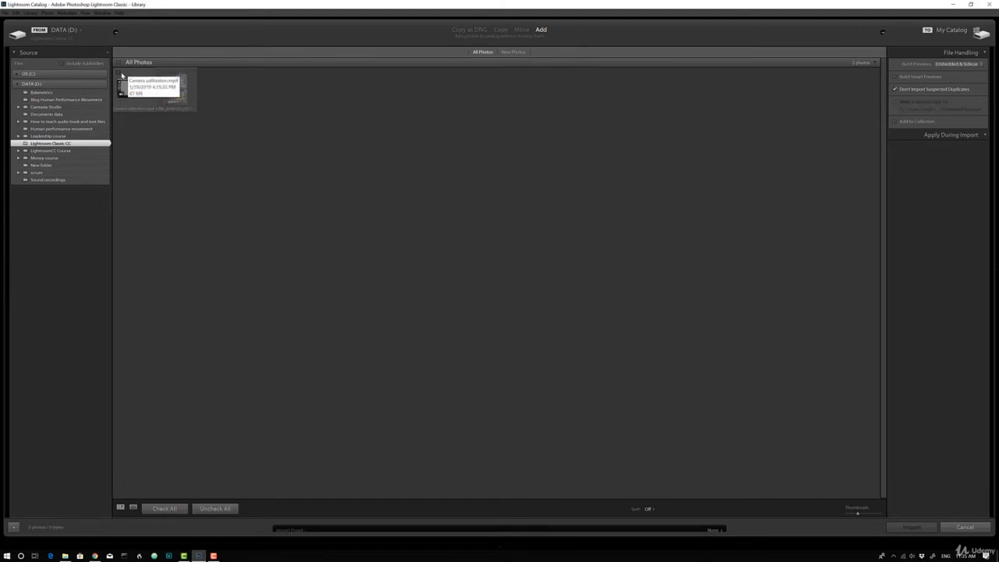
pyautogui.click(119, 73)
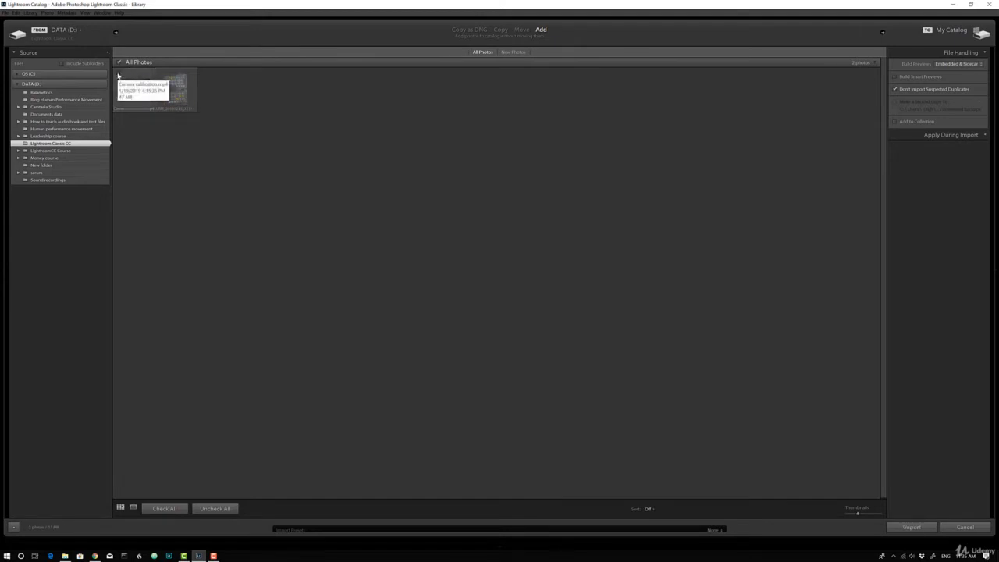
pyautogui.click(119, 73)
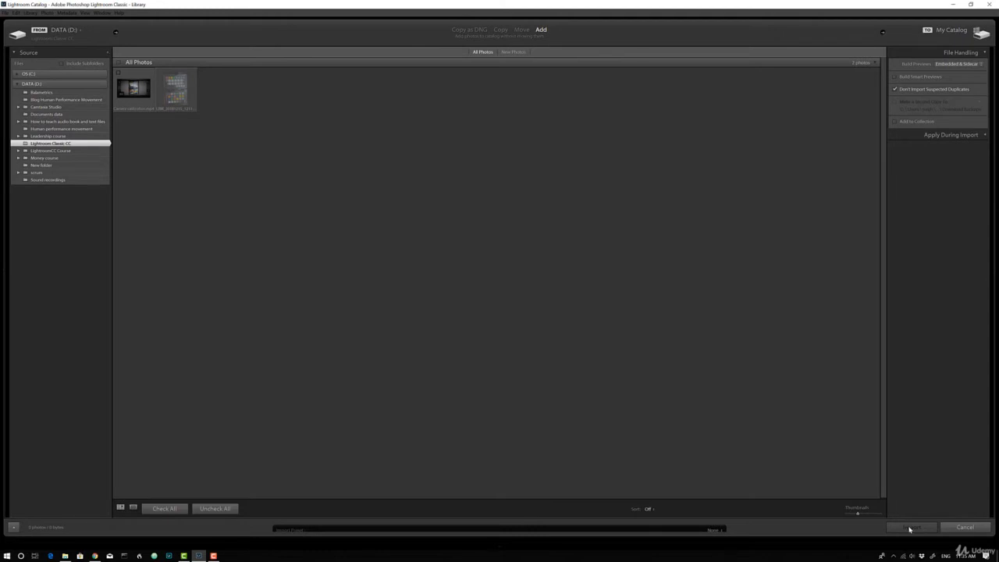
pyautogui.click(964, 528)
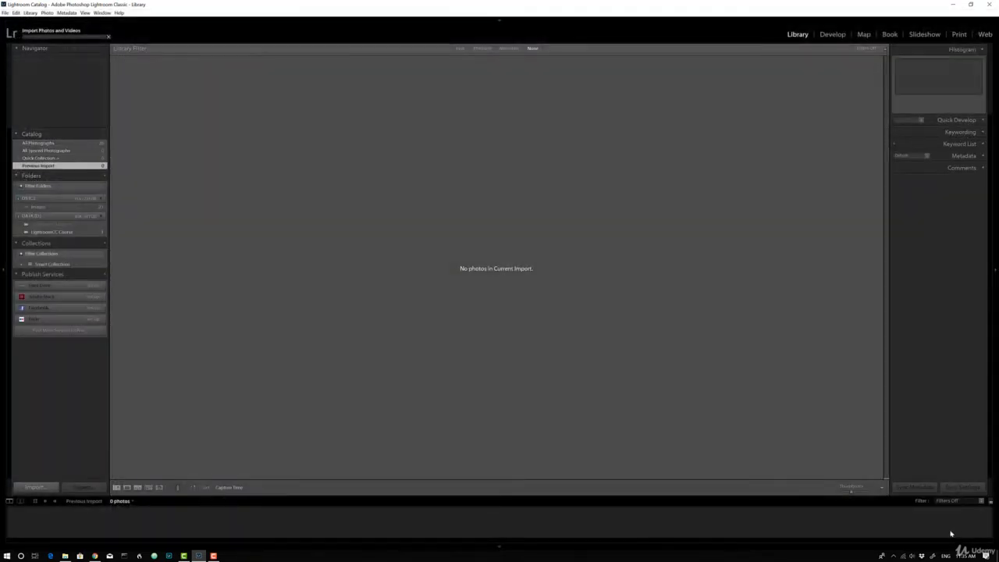
# Show all photographs in the catalog and open the color checker photo
pyautogui.click(68, 145)
pyautogui.doubleClick(207, 222)
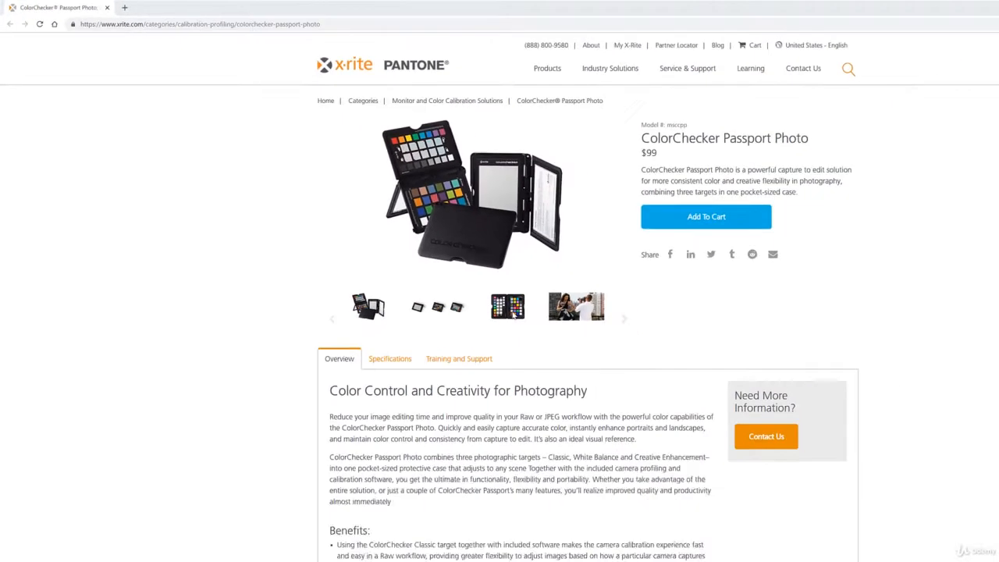
# View the open color target image and the model shoot image in the ColorChecker Passport Photo gallery on the X-Rite page
pyautogui.click(514, 314)
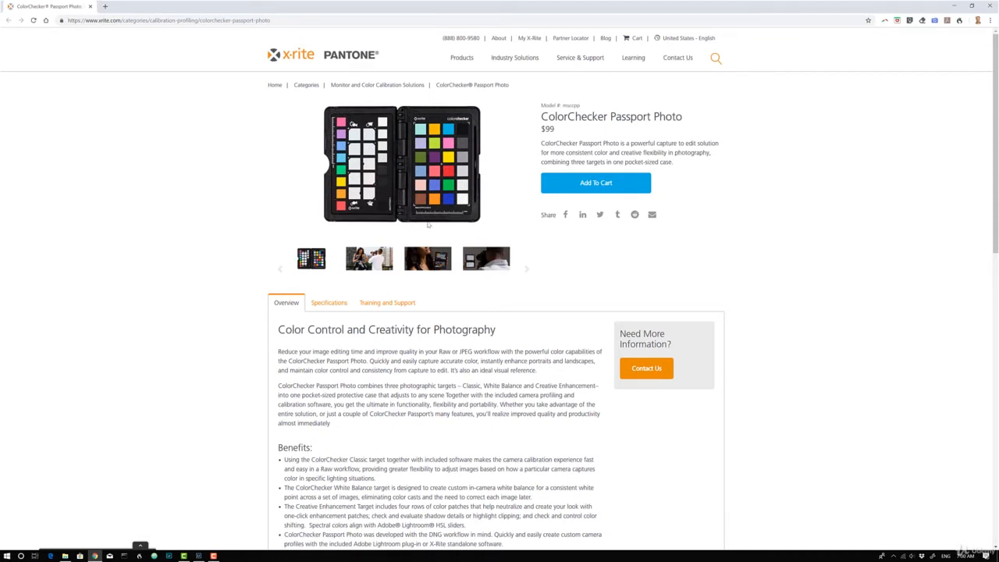
pyautogui.click(380, 267)
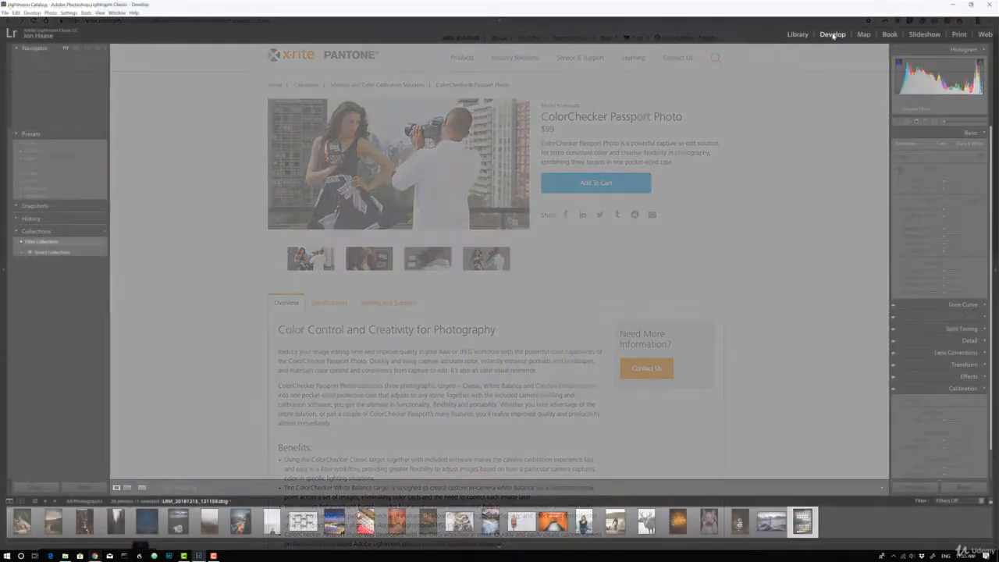
# Open the color checker photo in the Develop module and sample white balance from the first patch of the upper white row
pyautogui.click(829, 36)
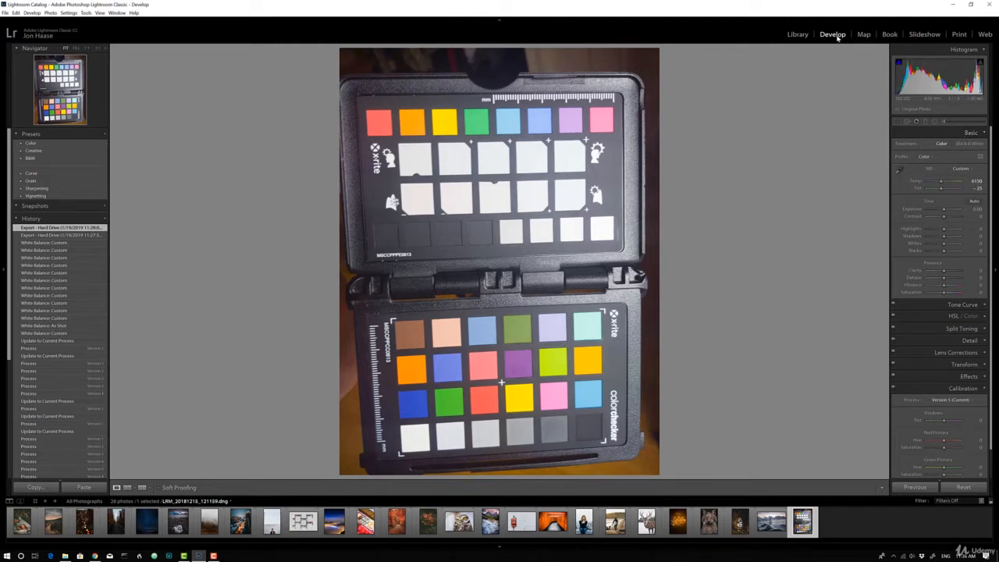
pyautogui.click(901, 171)
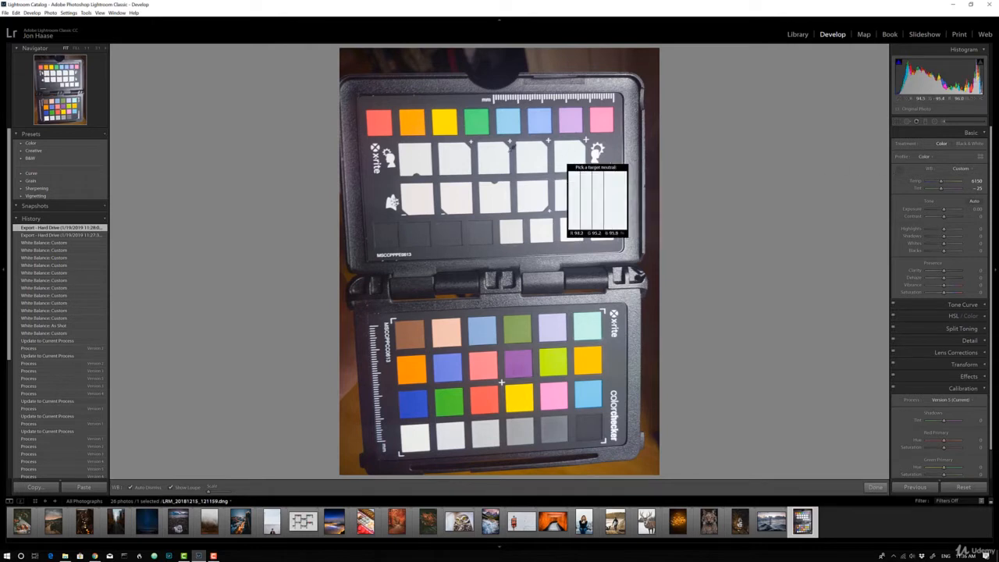
pyautogui.click(419, 157)
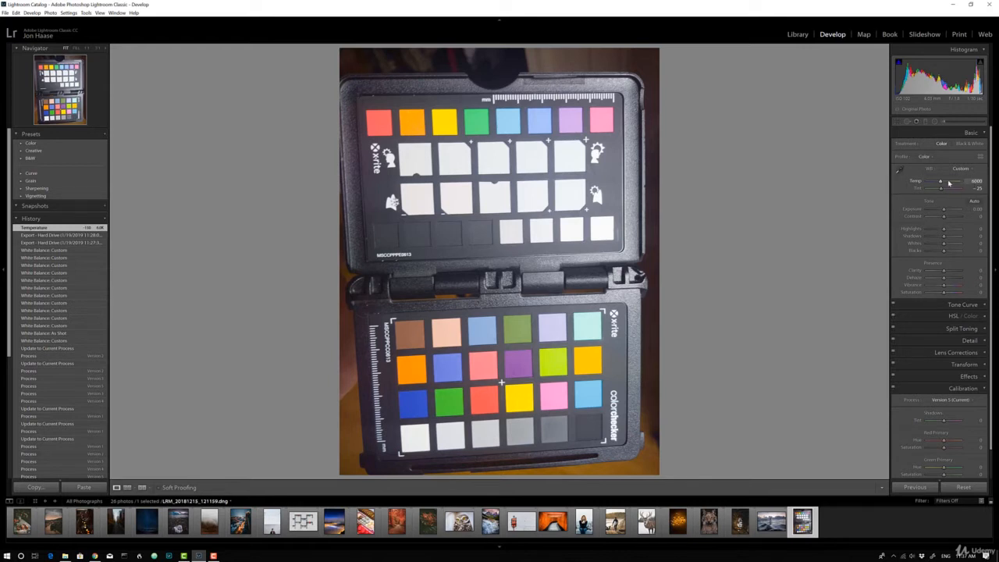
# Warm the photo's color temperature strongly and resample white balance from the first patch of the upper white row
pyautogui.moveTo(941, 184); pyautogui.dragTo(951, 185)
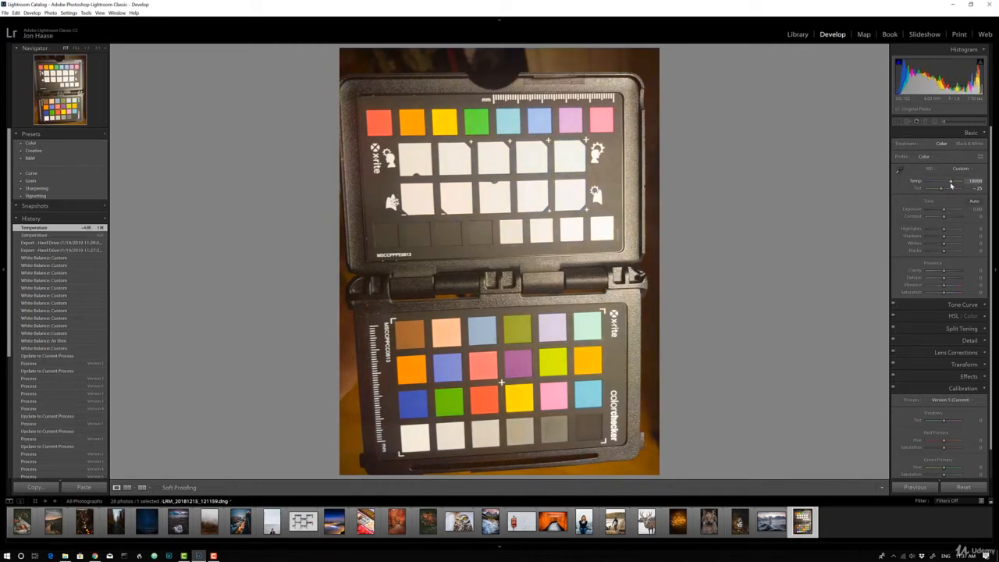
pyautogui.click(899, 169)
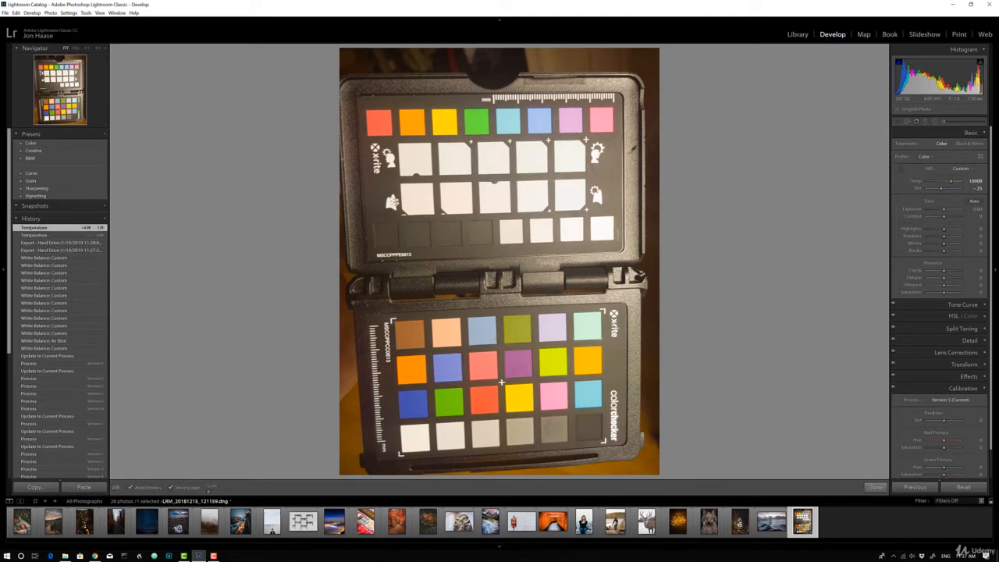
pyautogui.click(417, 156)
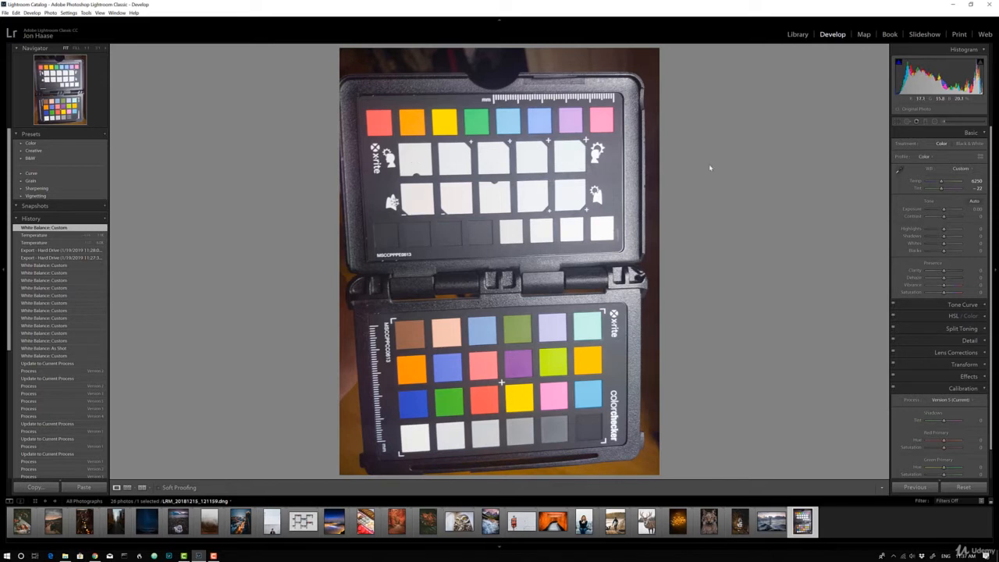
# Resample white balance from the last patch and from the middle patch of the upper white row
pyautogui.click(899, 169)
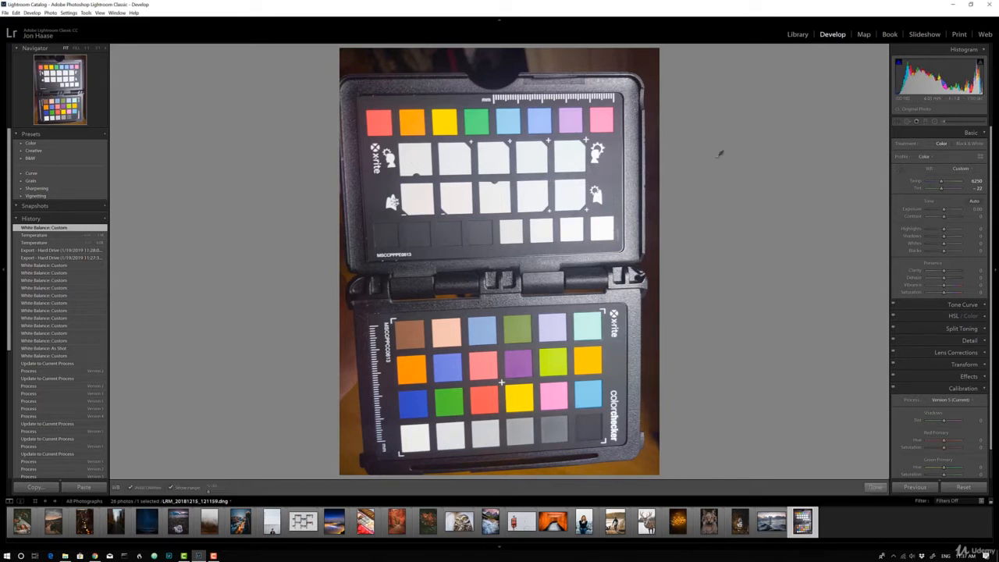
pyautogui.click(571, 156)
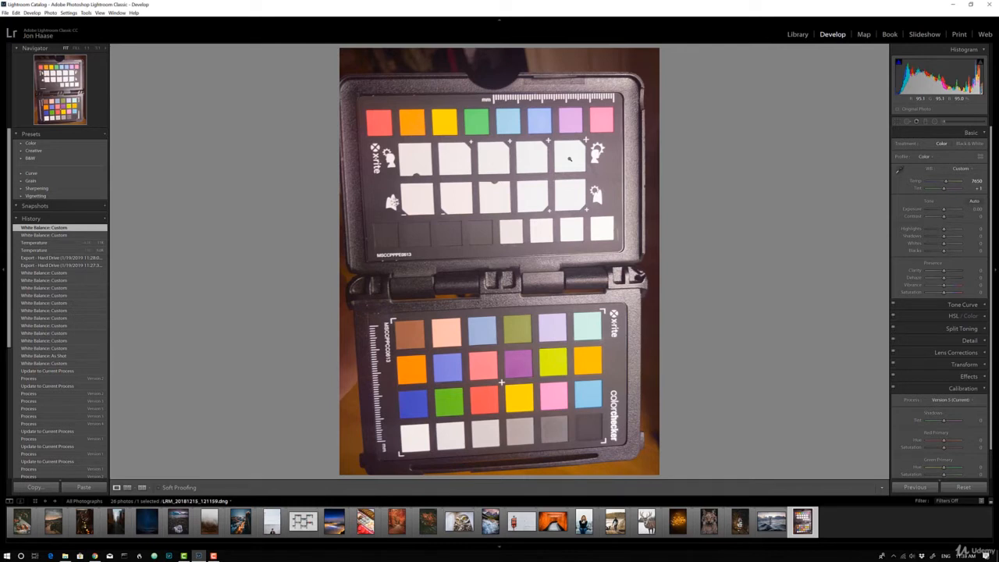
pyautogui.click(898, 169)
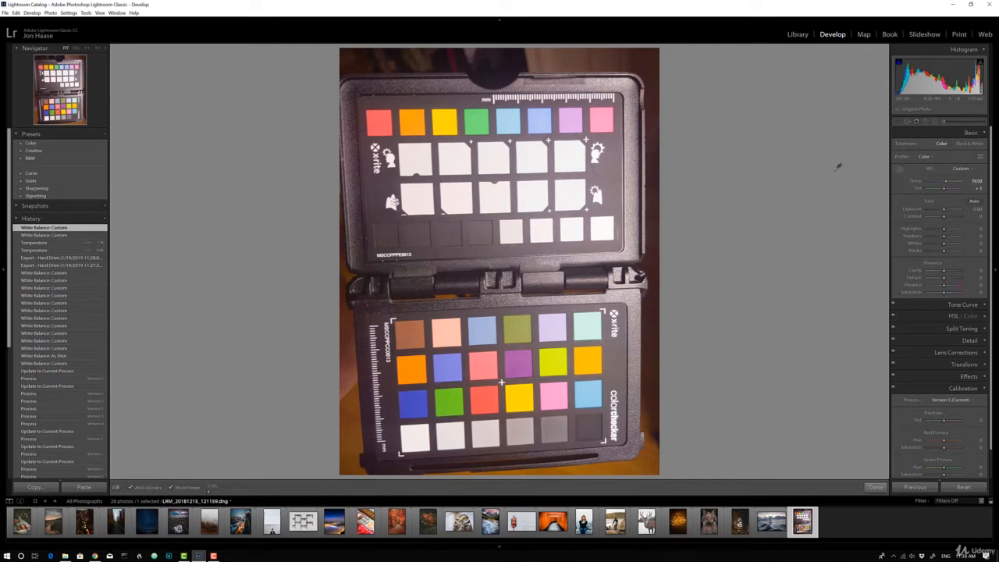
pyautogui.click(495, 157)
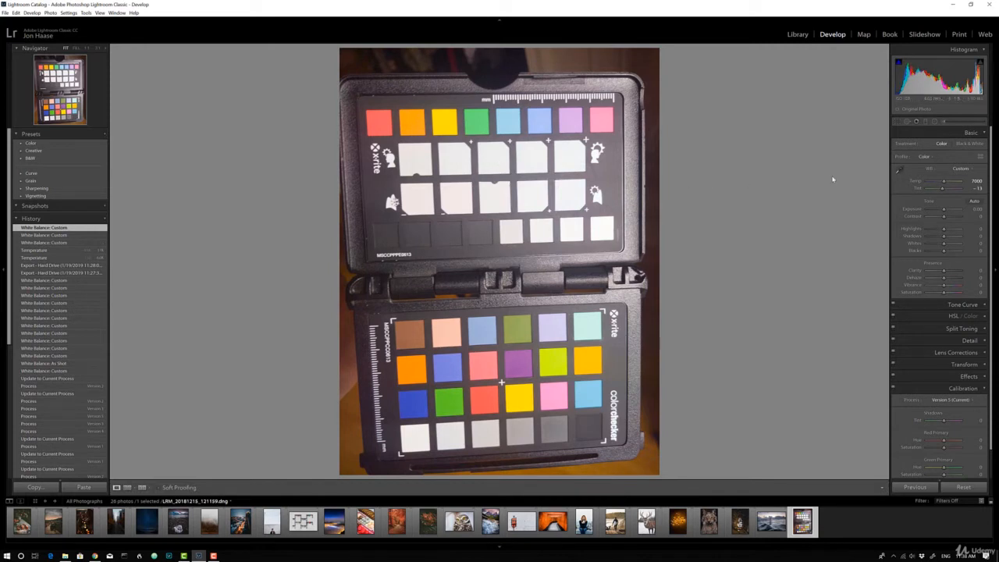
pyautogui.click(977, 189)
# Resample white balance from the middle patch of the lower white row and from the first patch of the upper row
pyautogui.click(900, 169)
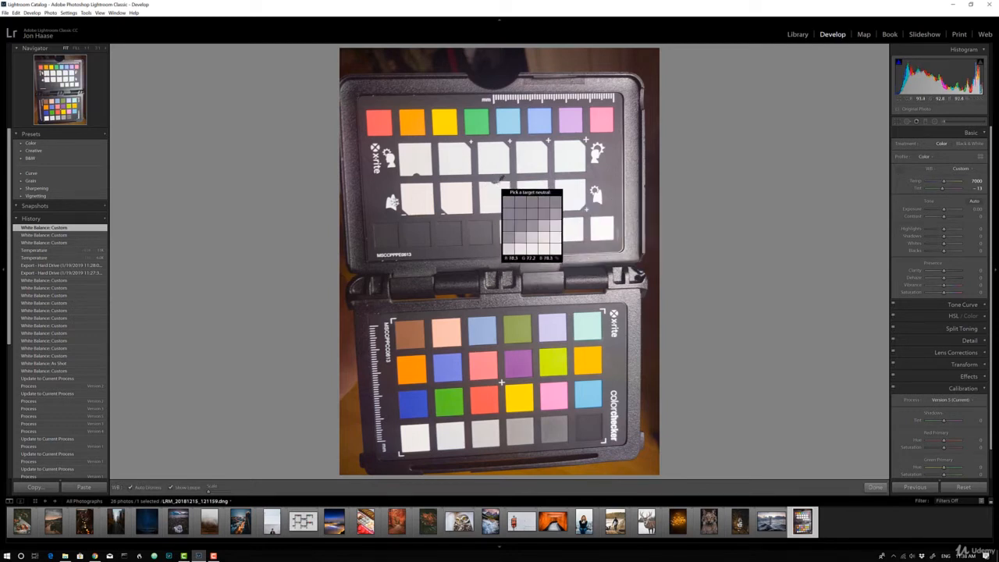
pyautogui.click(500, 192)
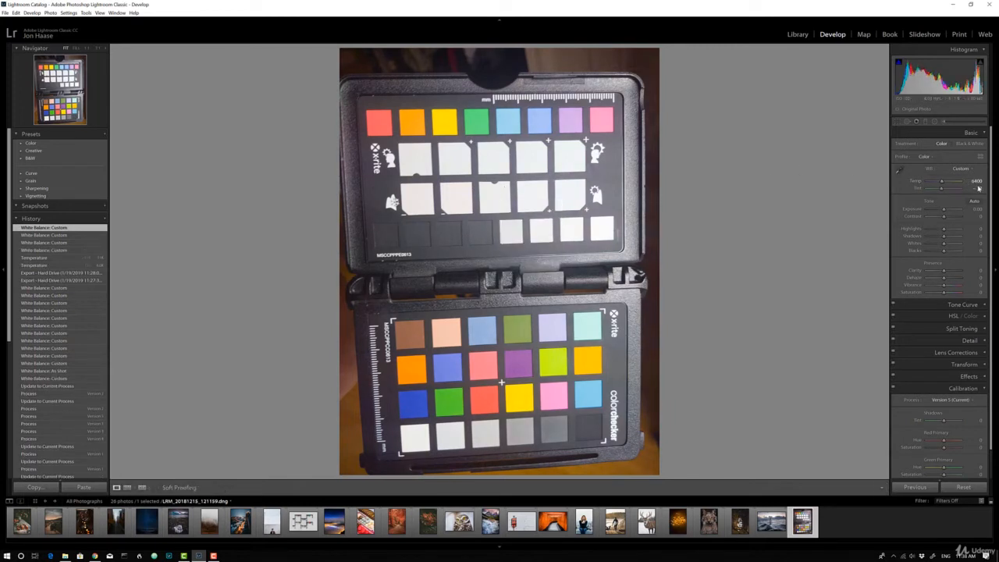
pyautogui.click(903, 174)
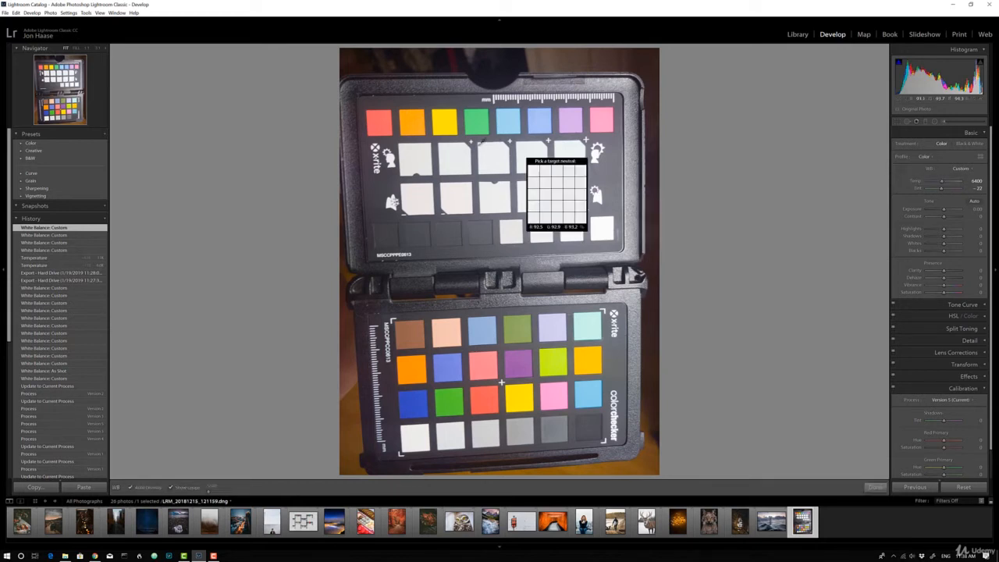
pyautogui.click(416, 161)
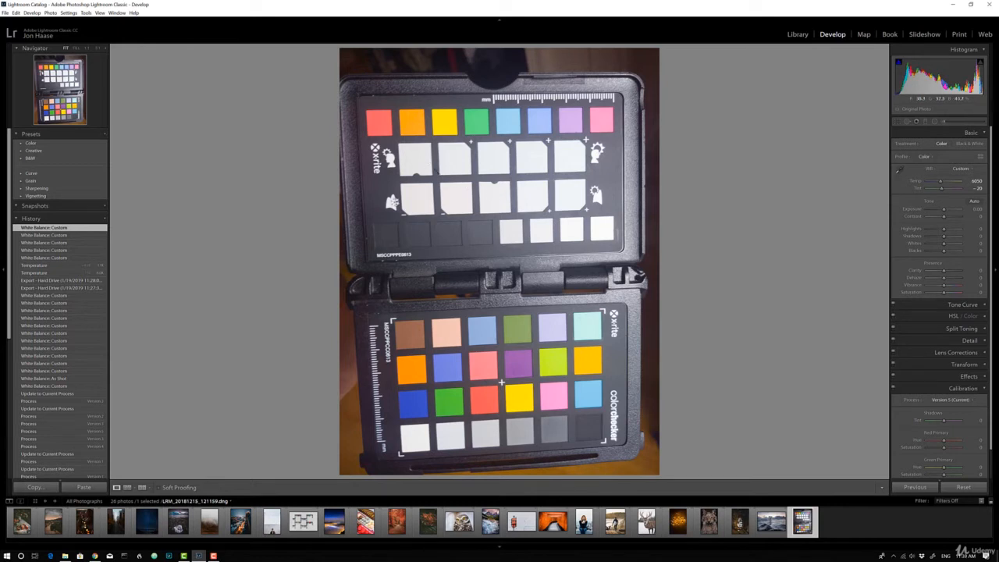
# Sample white balance from the first patch of the lower white row and review the available white balance presets
pyautogui.click(899, 168)
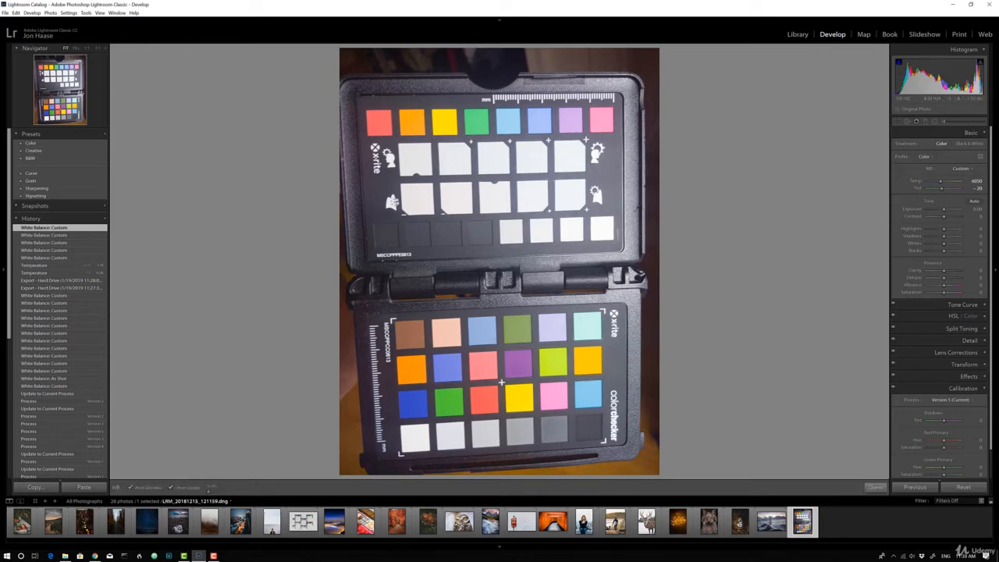
pyautogui.click(421, 193)
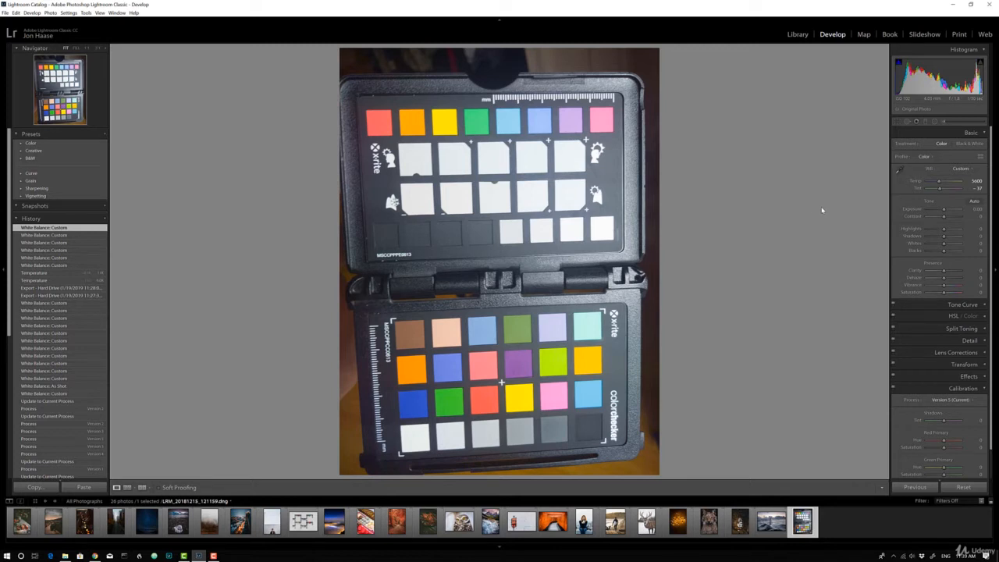
pyautogui.click(960, 169)
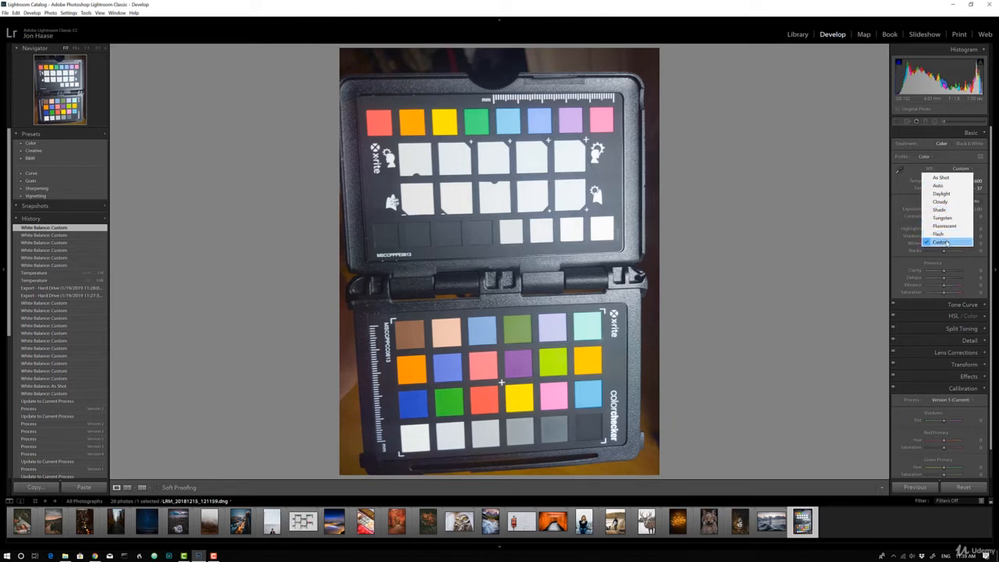
pyautogui.click(981, 171)
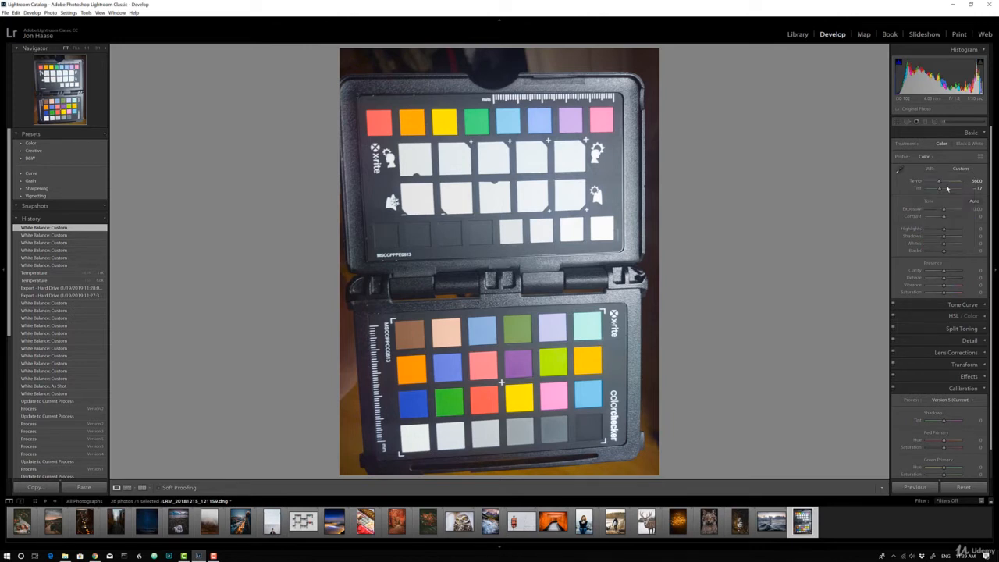
# Shift the temperature to 7271 and the tint to +20, and resample white balance from the middle patch of the lower white row
pyautogui.click(899, 172)
pyautogui.moveTo(938, 183); pyautogui.dragTo(946, 189)
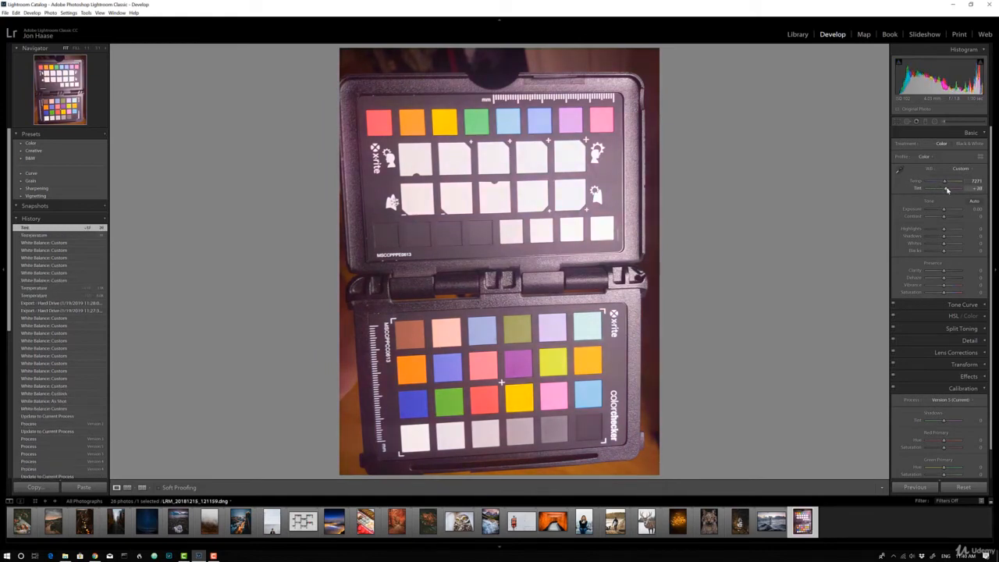
pyautogui.click(901, 171)
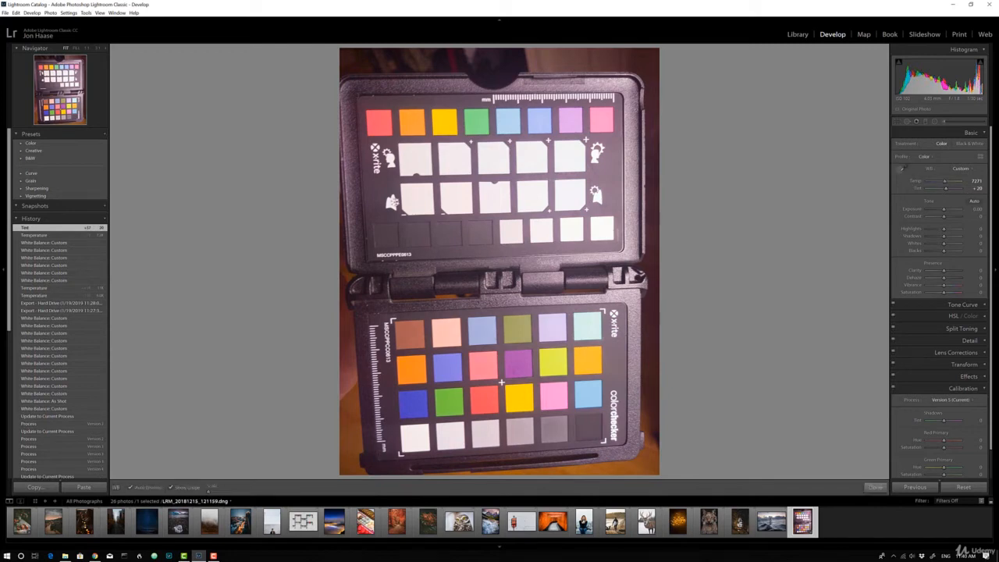
pyautogui.click(500, 192)
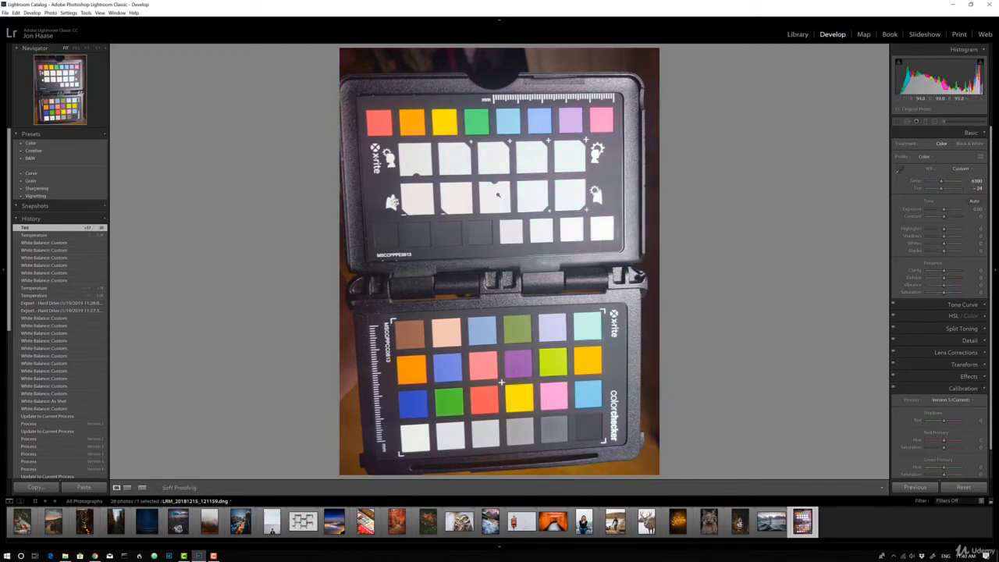
# Try the Daylight white balance preset, and resample white balance from the fourth patch of the upper white row
pyautogui.click(965, 170)
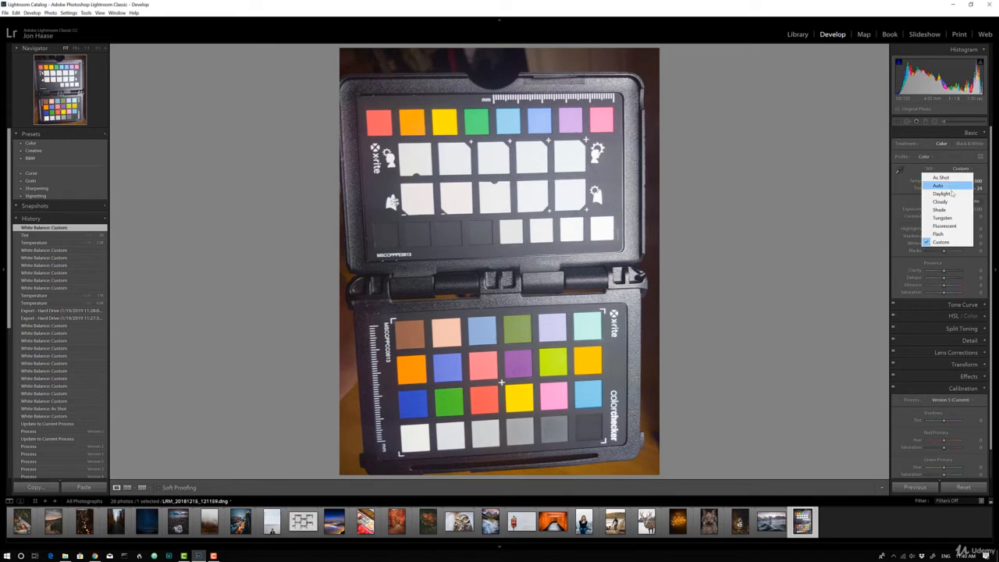
pyautogui.click(954, 193)
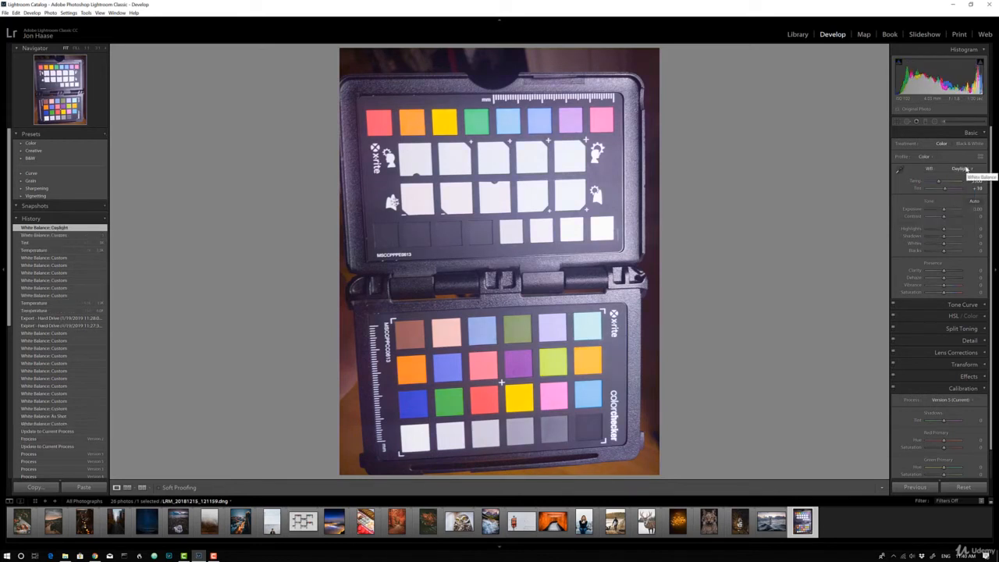
pyautogui.click(900, 169)
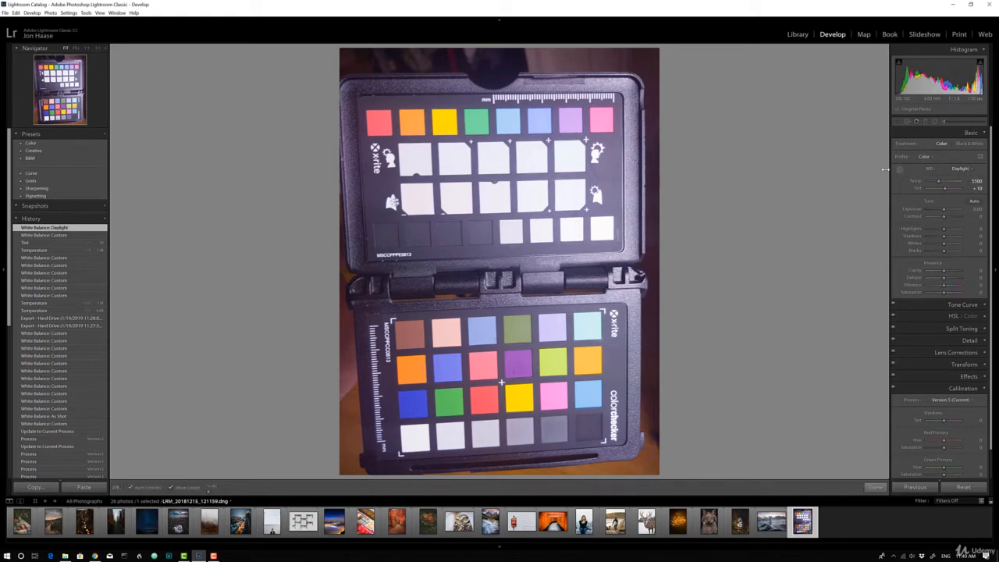
pyautogui.click(554, 161)
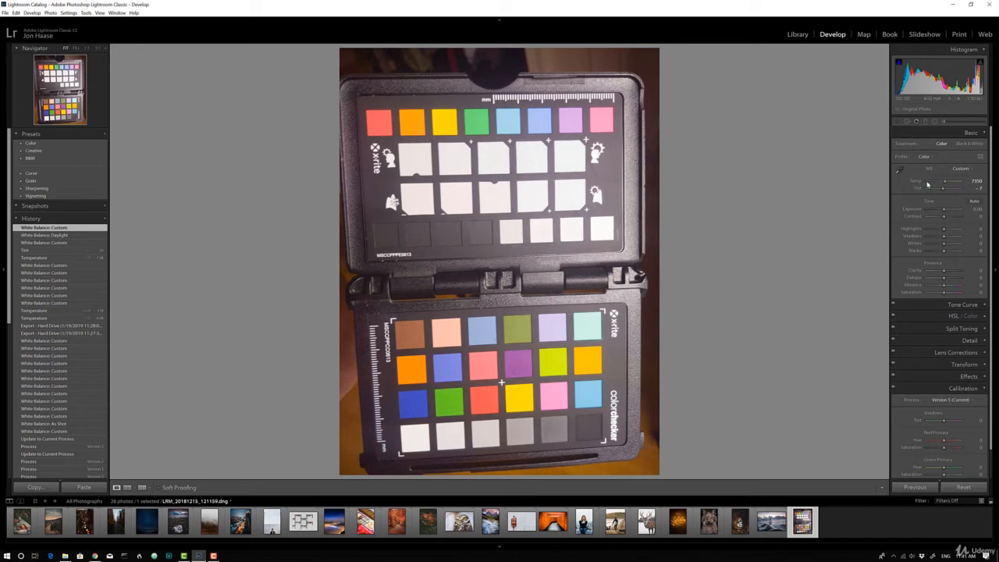
# Resample white balance from the second patch of the upper white row and lower the blacks to -33
pyautogui.click(902, 170)
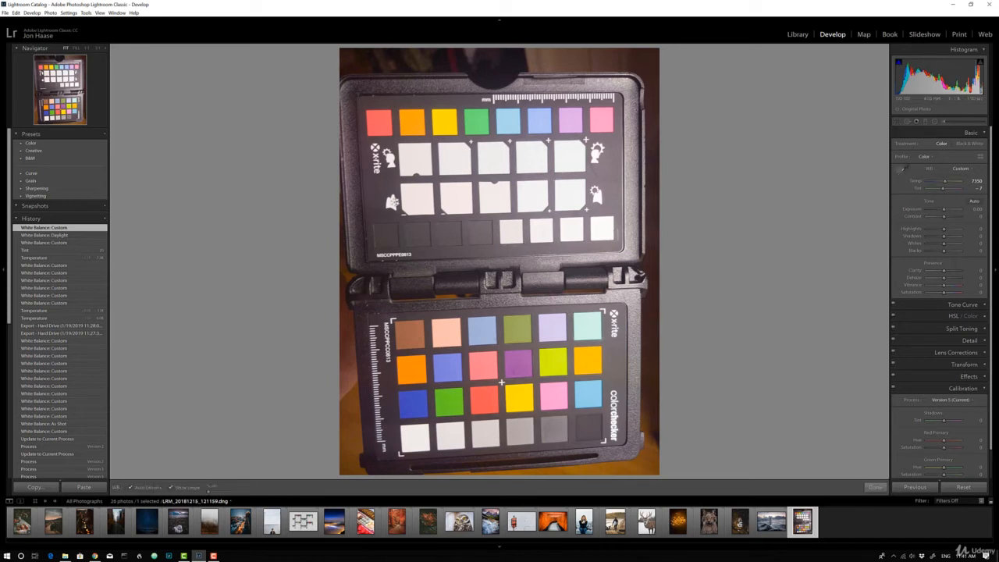
pyautogui.click(458, 164)
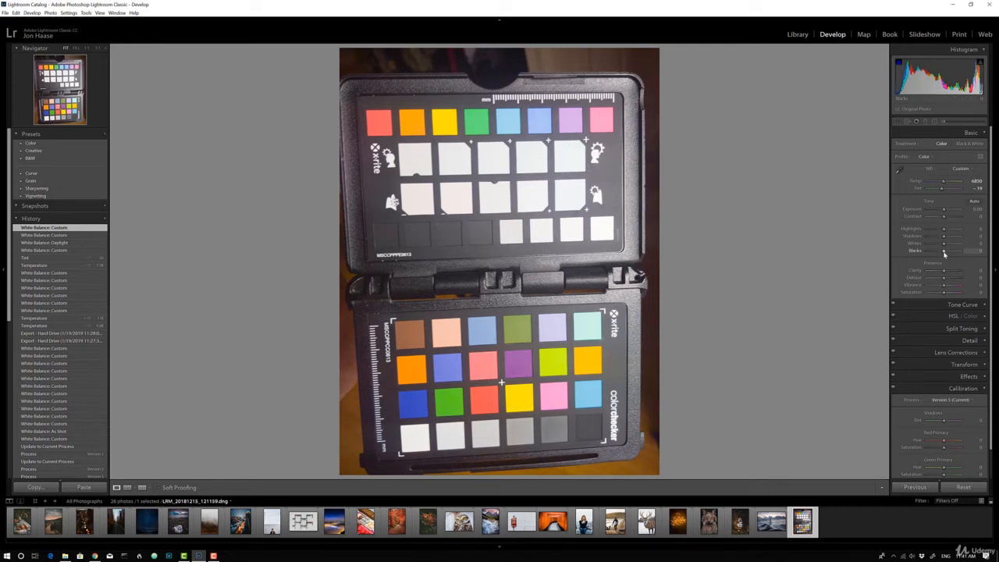
pyautogui.moveTo(945, 253); pyautogui.dragTo(938, 254)
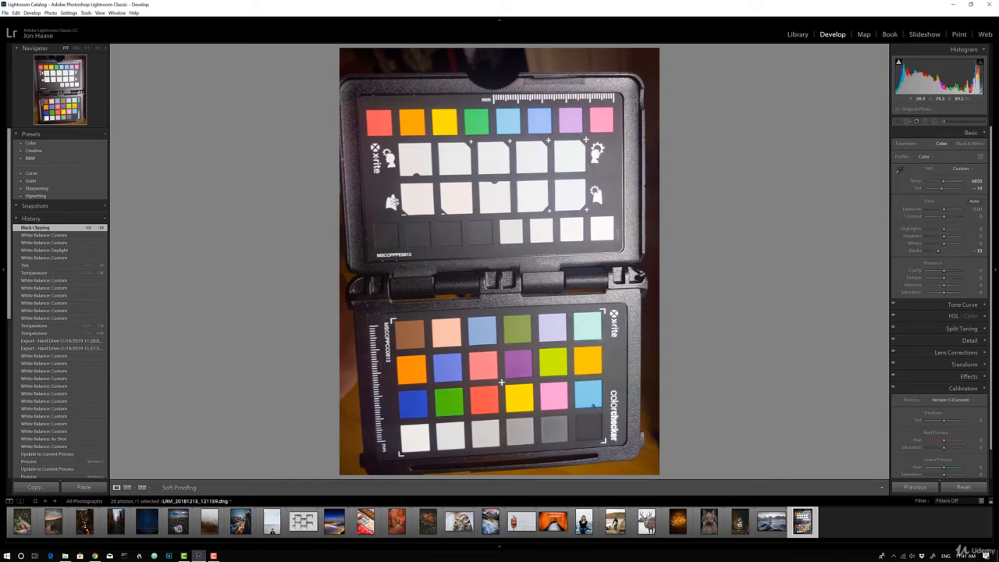
# Compare the color checker photo before and after the adjustments several times, ending on the edited version
pyautogui.press('\\')
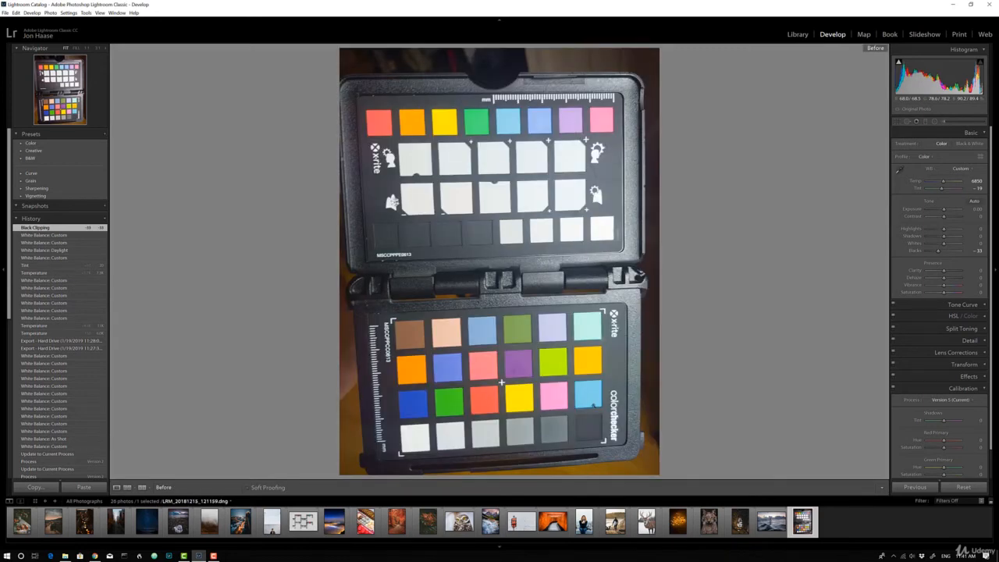
pyautogui.press('\\')
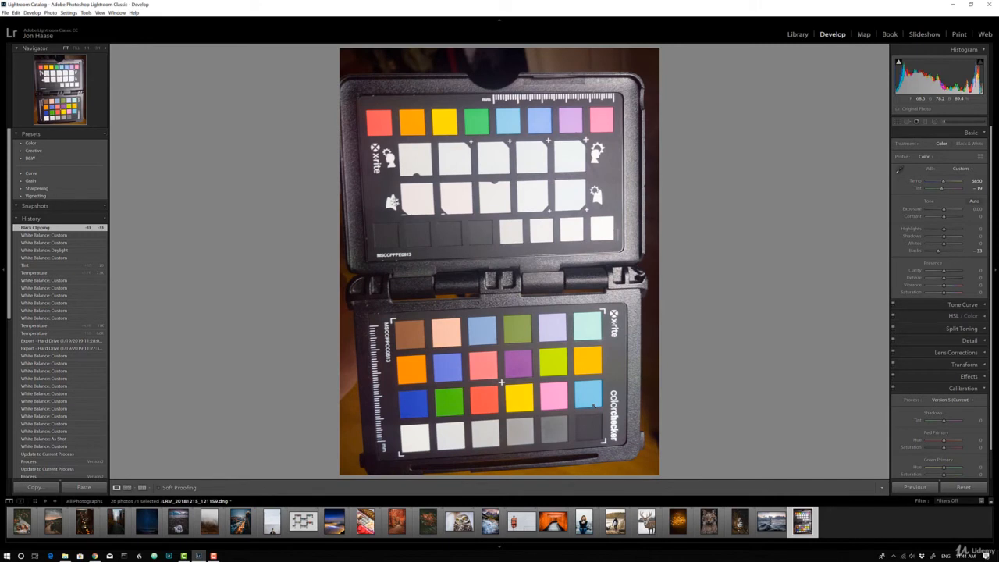
pyautogui.press('\\')
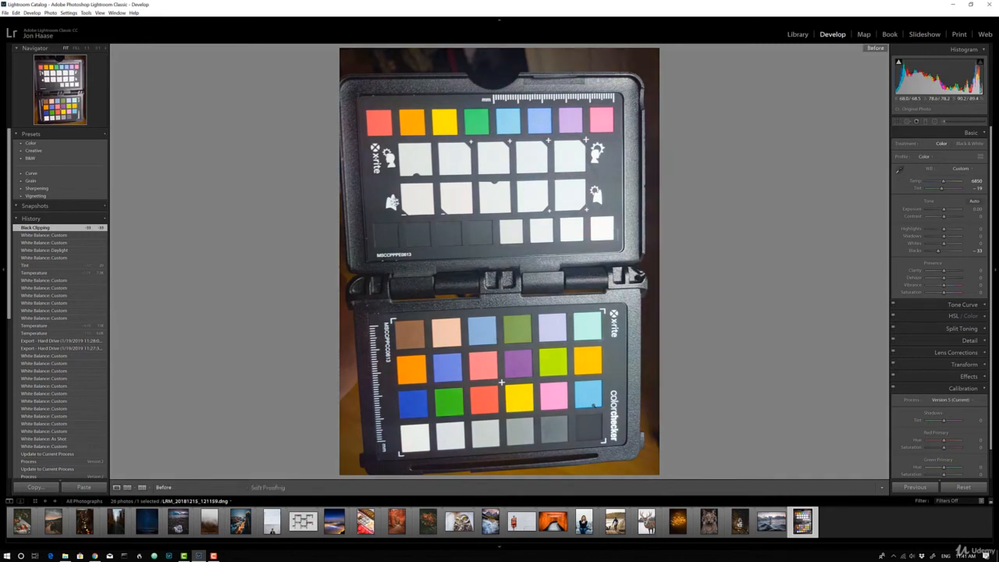
pyautogui.press('\\')
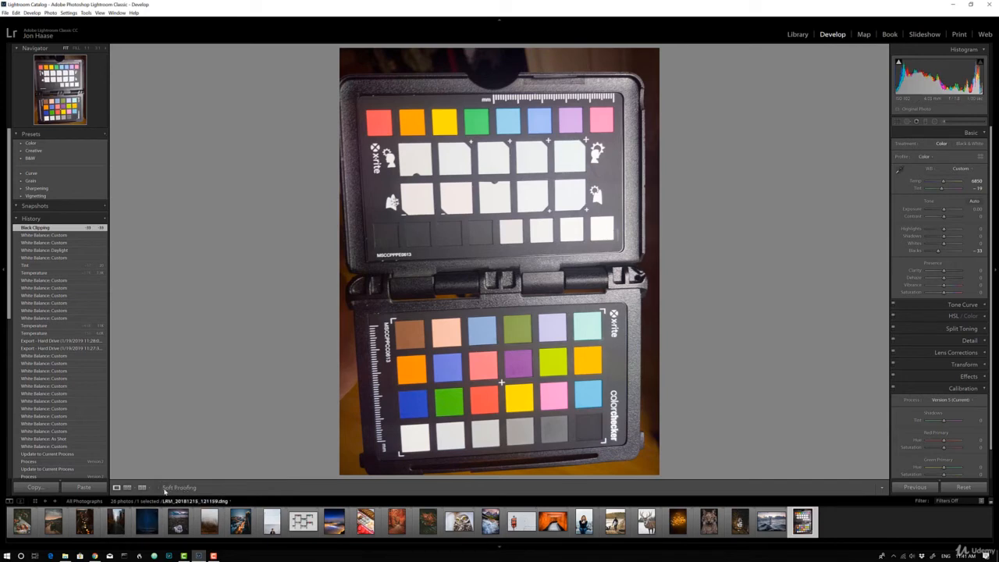
pyautogui.press('\\')
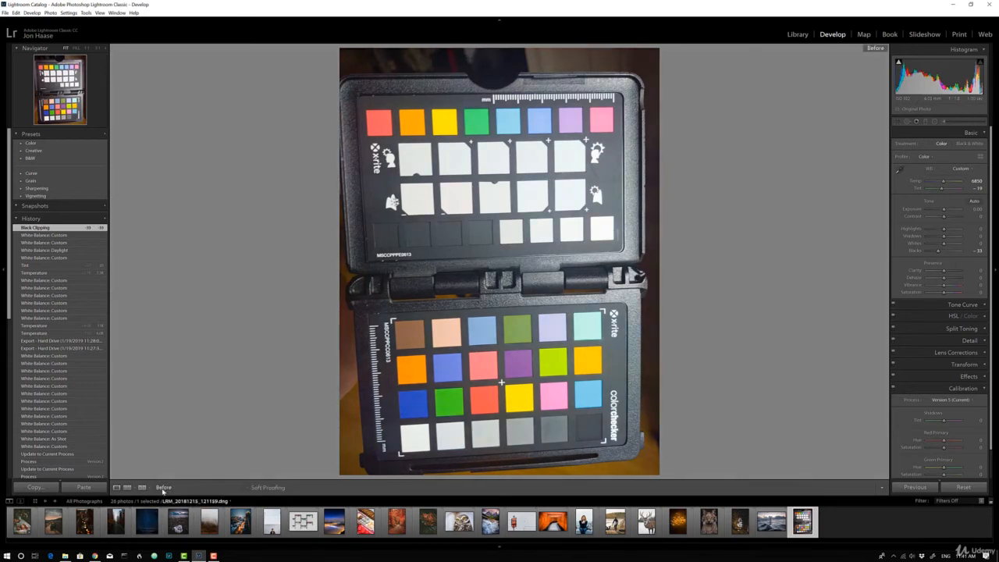
pyautogui.press('\\')
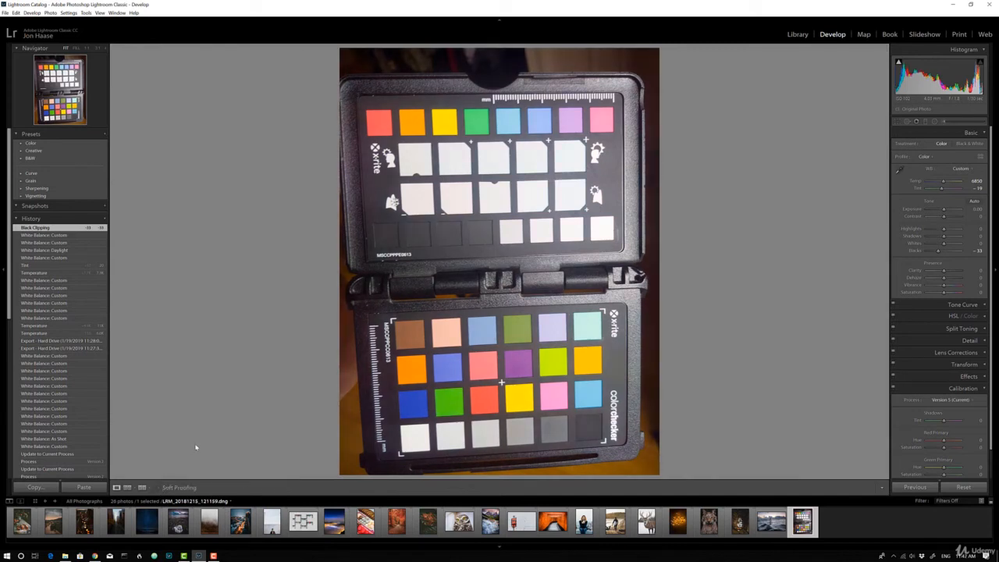
pyautogui.press('\\')
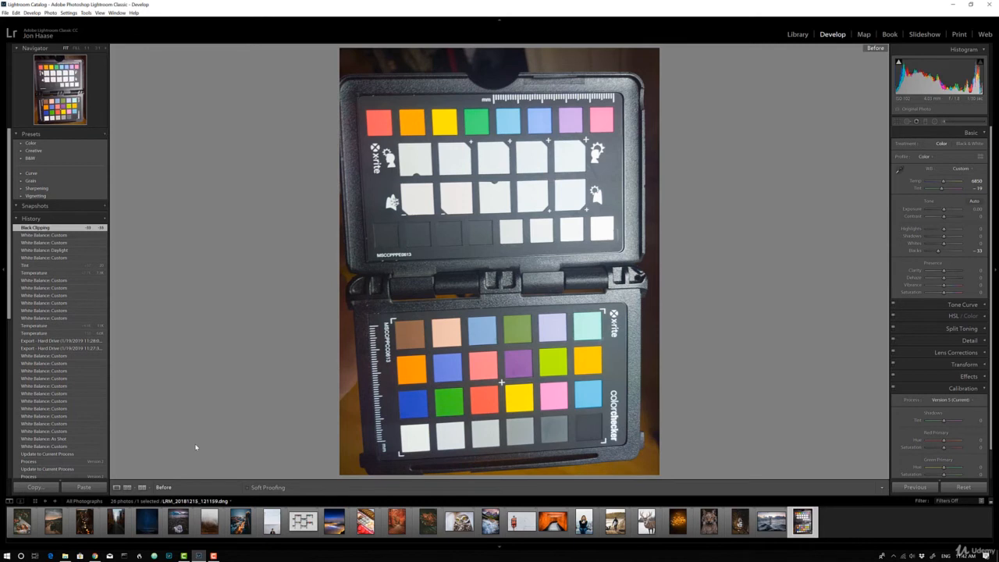
pyautogui.press('\\')
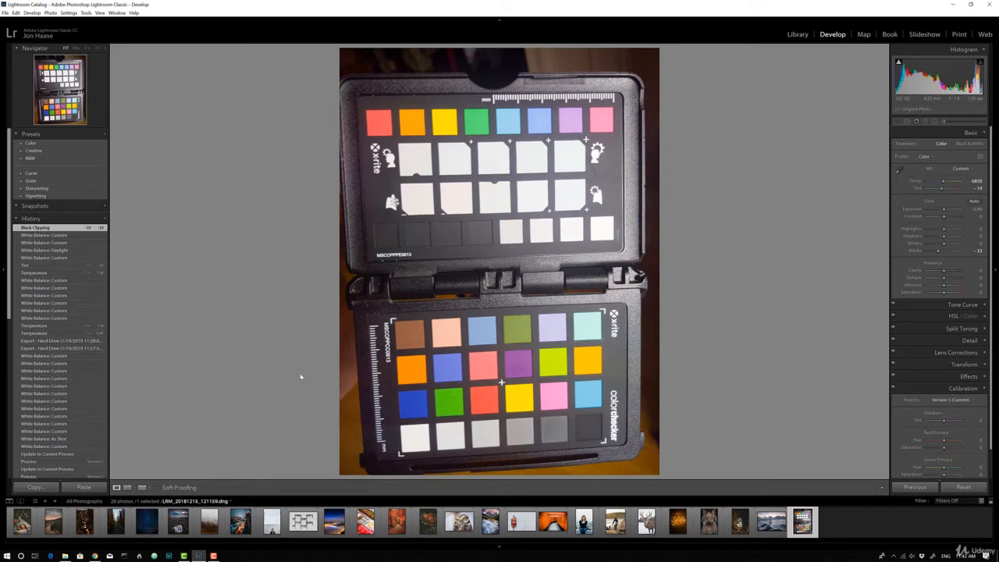
# Start exporting the photo to a specific folder, choosing Lightroom Classic CC on the DATA (D:) drive
pyautogui.rightClick(470, 341)
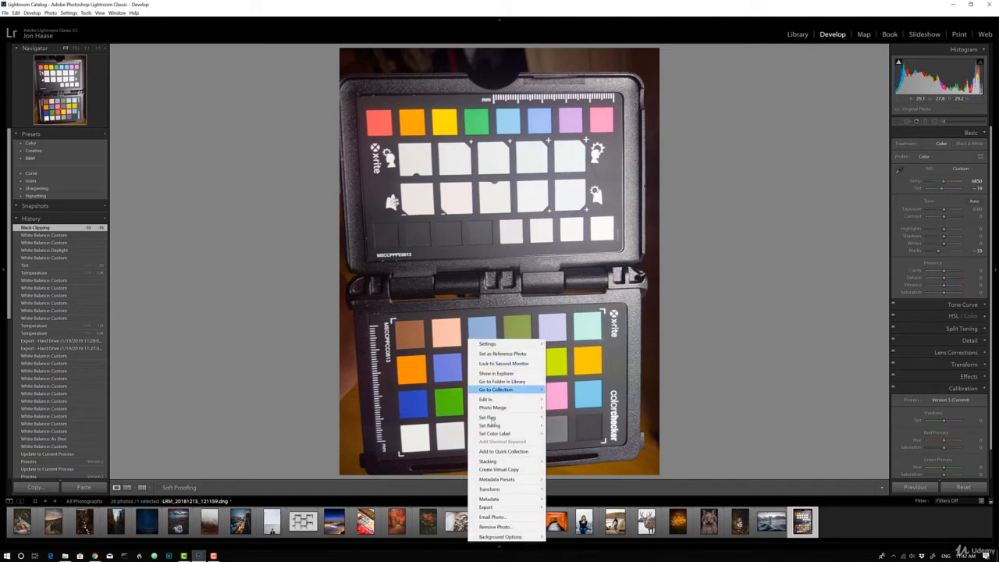
pyautogui.moveTo(504, 508)
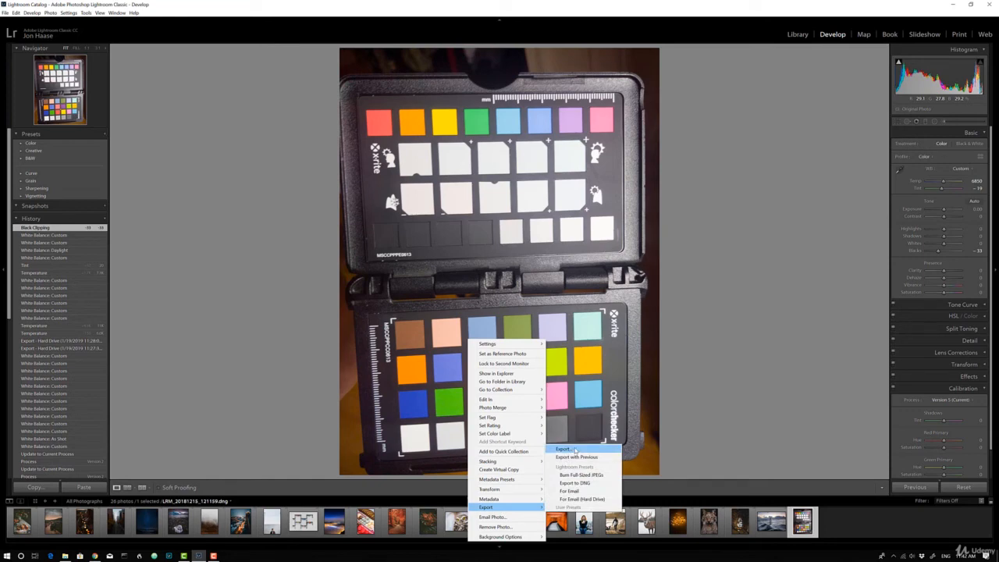
pyautogui.click(575, 450)
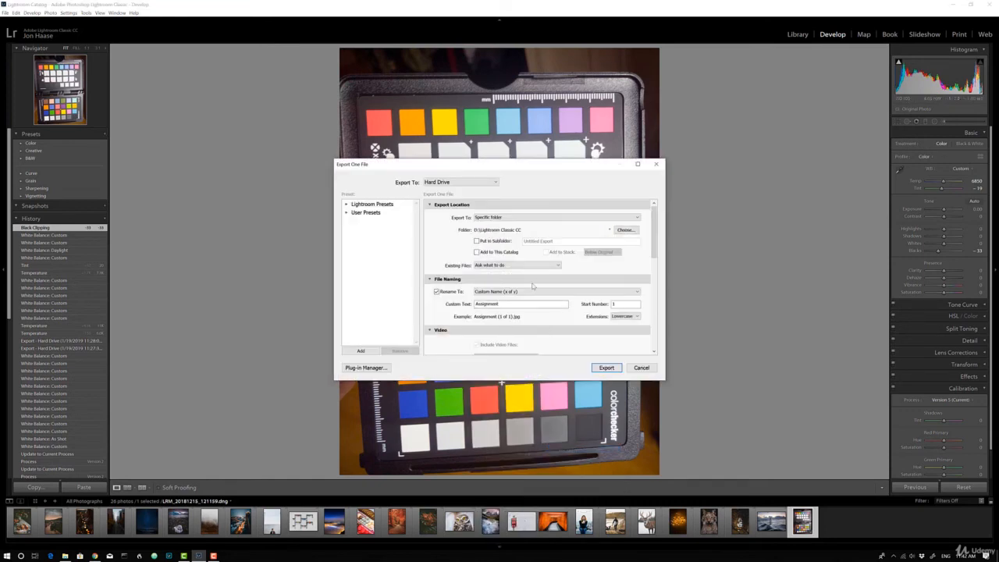
pyautogui.click(633, 219)
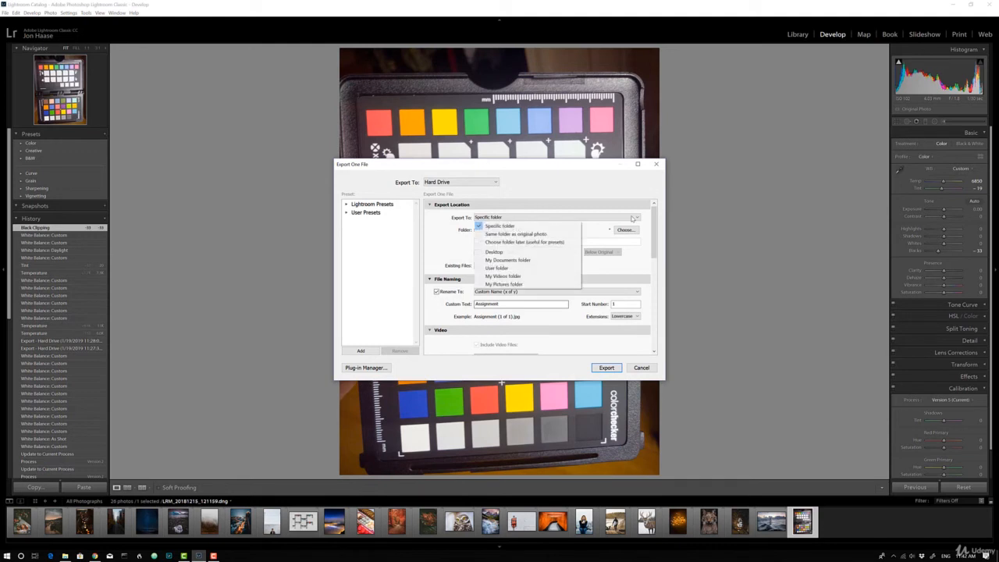
pyautogui.click(515, 225)
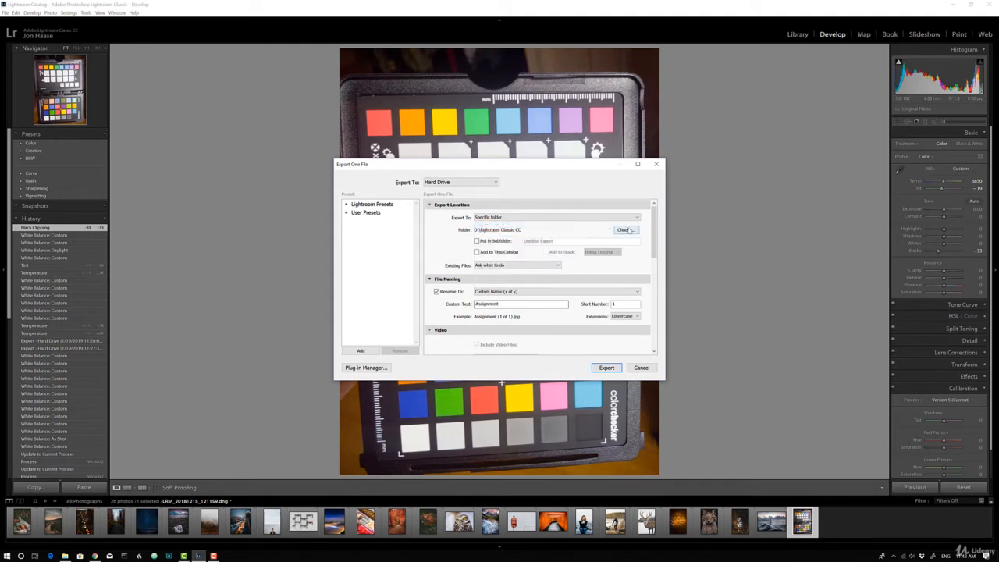
pyautogui.click(627, 230)
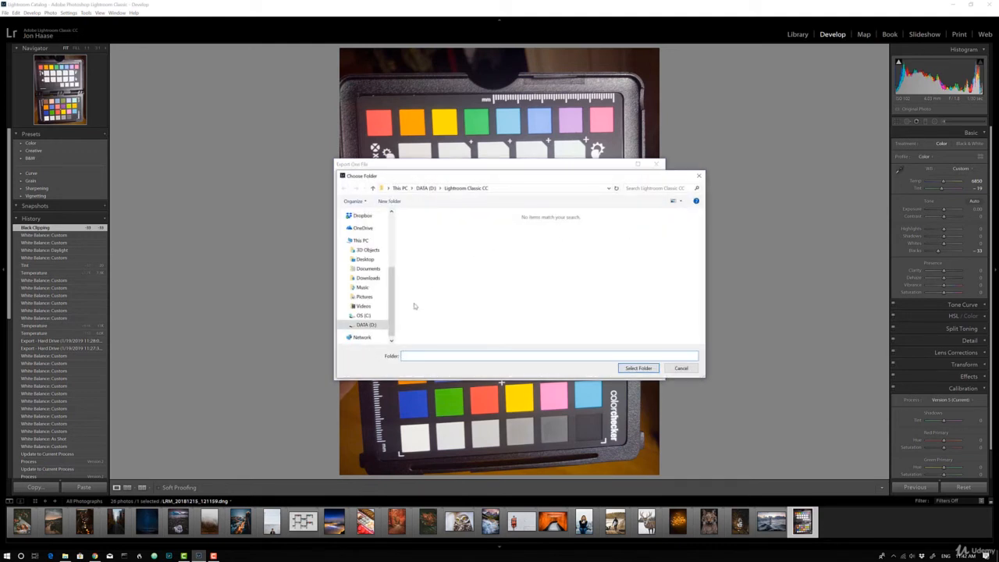
pyautogui.click(367, 326)
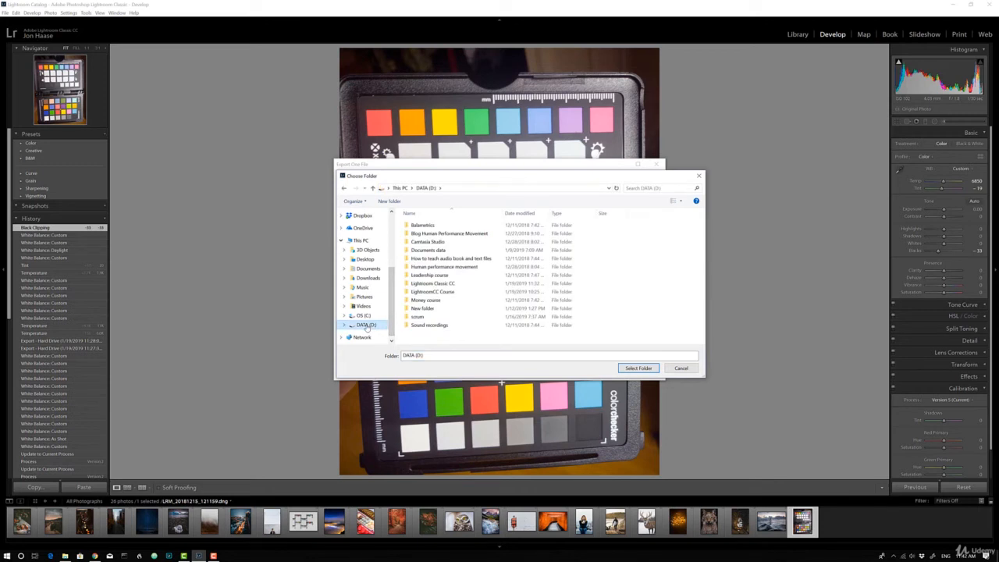
pyautogui.click(425, 284)
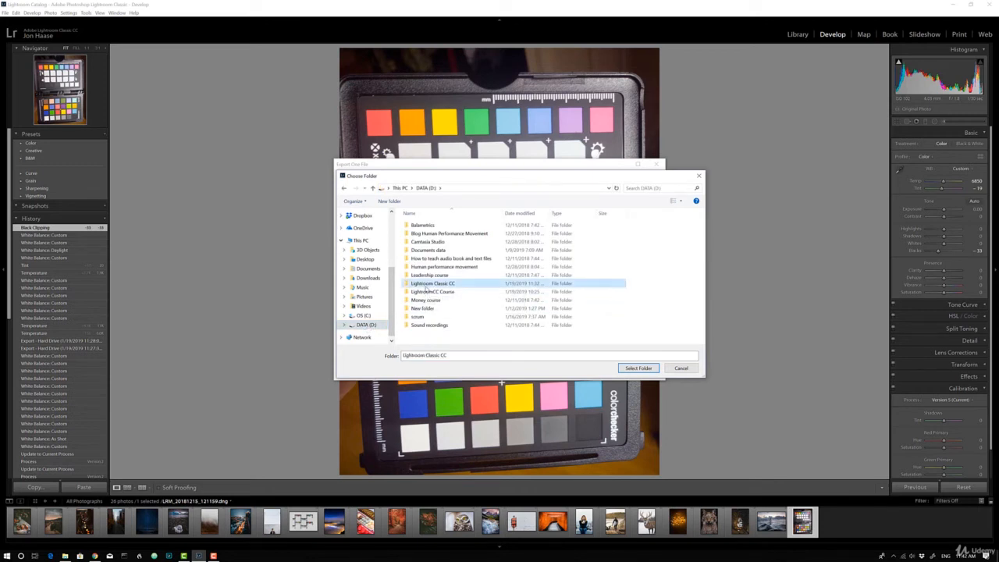
pyautogui.click(636, 368)
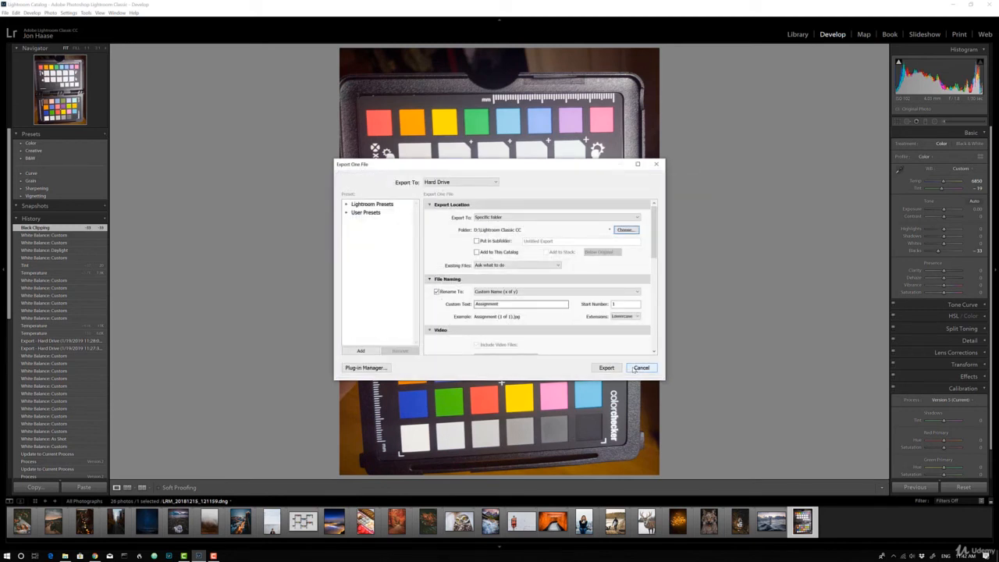
# Export the photo with Custom Name (x of y) naming and the custom text Assignment, and select the exported JPG in File Explorer
pyautogui.click(520, 292)
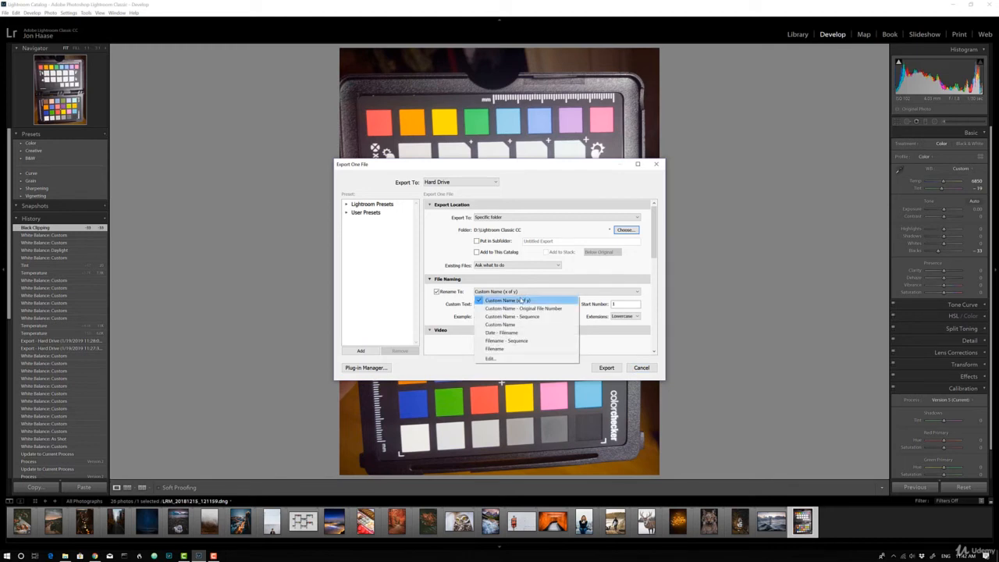
pyautogui.click(521, 300)
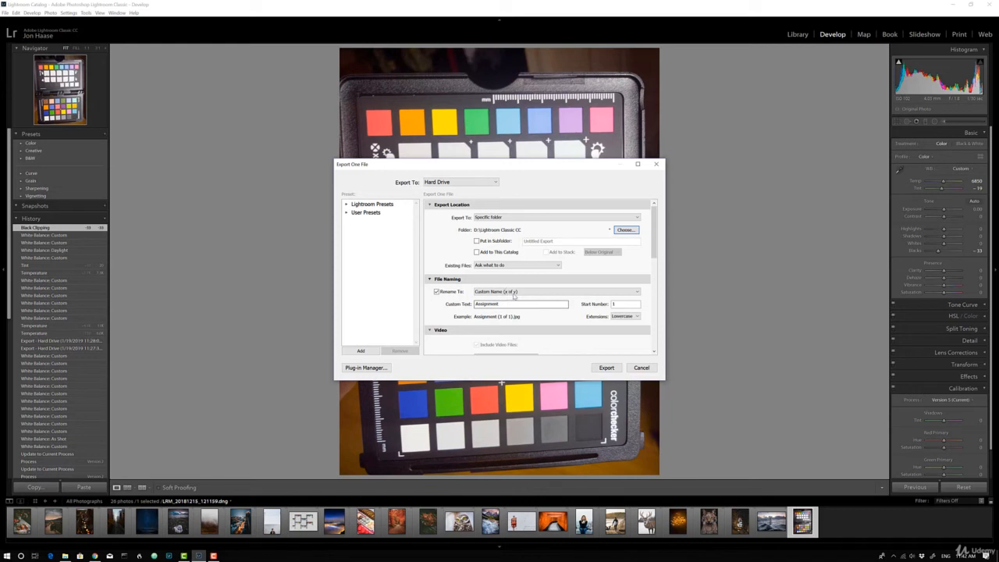
pyautogui.click(519, 306)
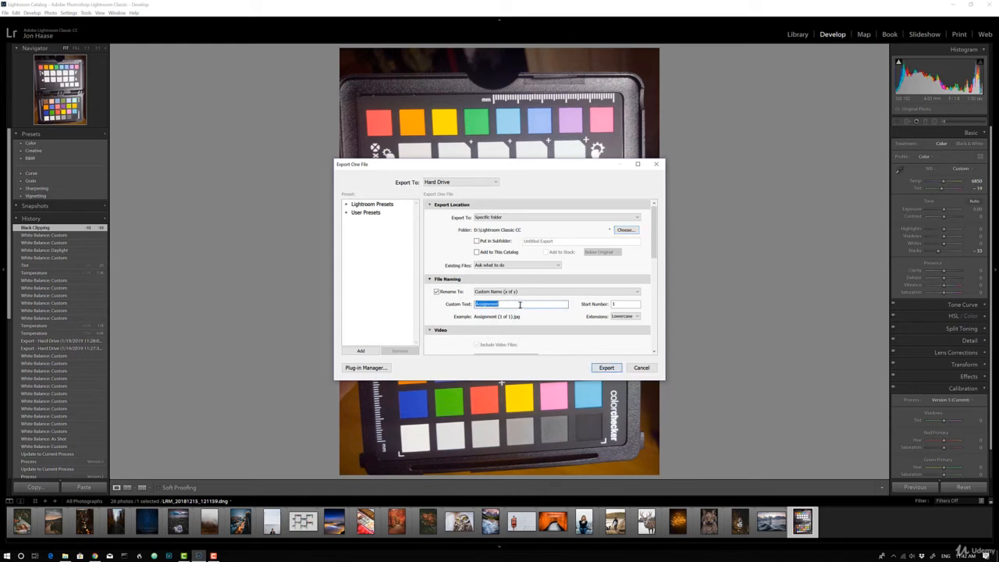
pyautogui.click(520, 305)
pyautogui.click(606, 369)
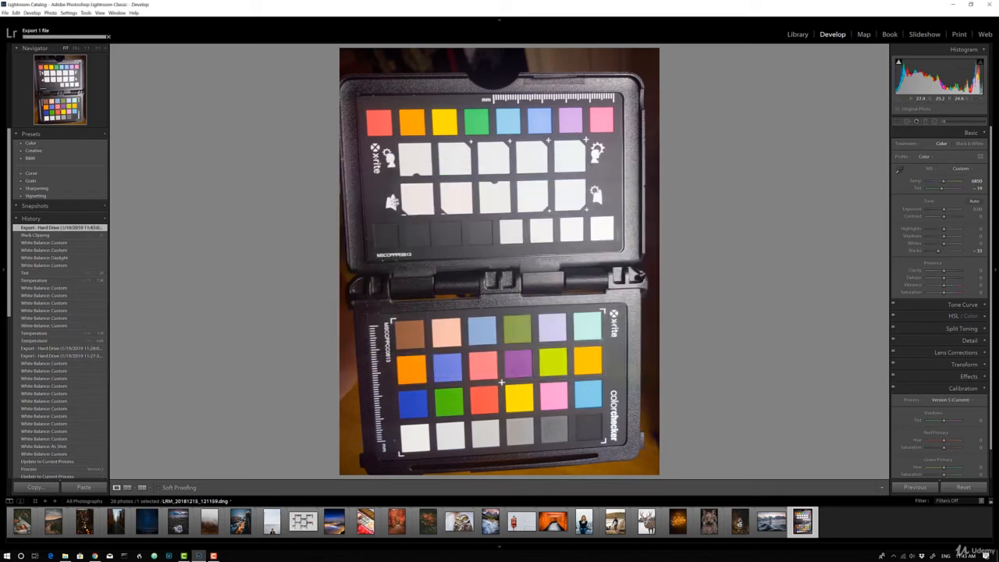
pyautogui.click(65, 556)
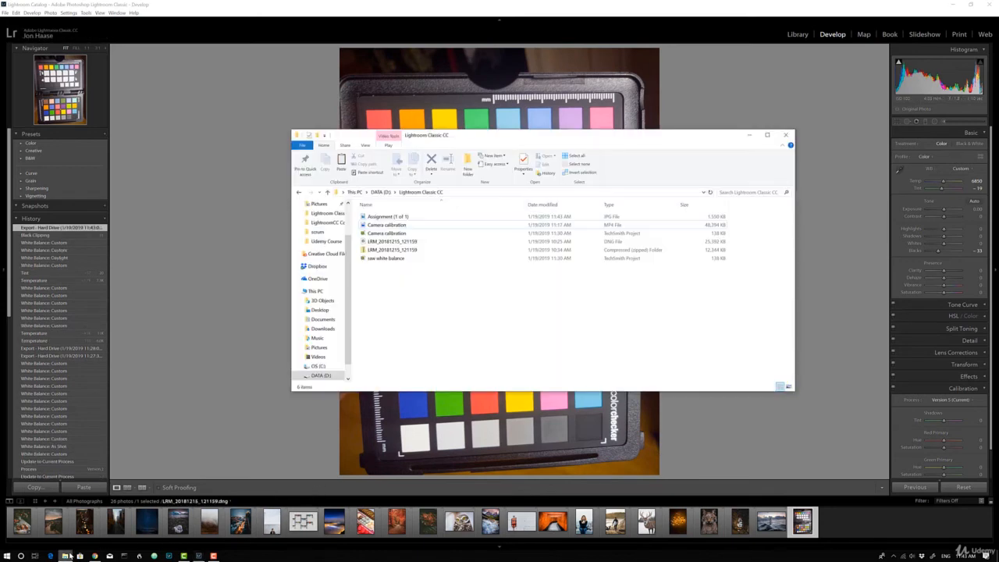
pyautogui.click(411, 219)
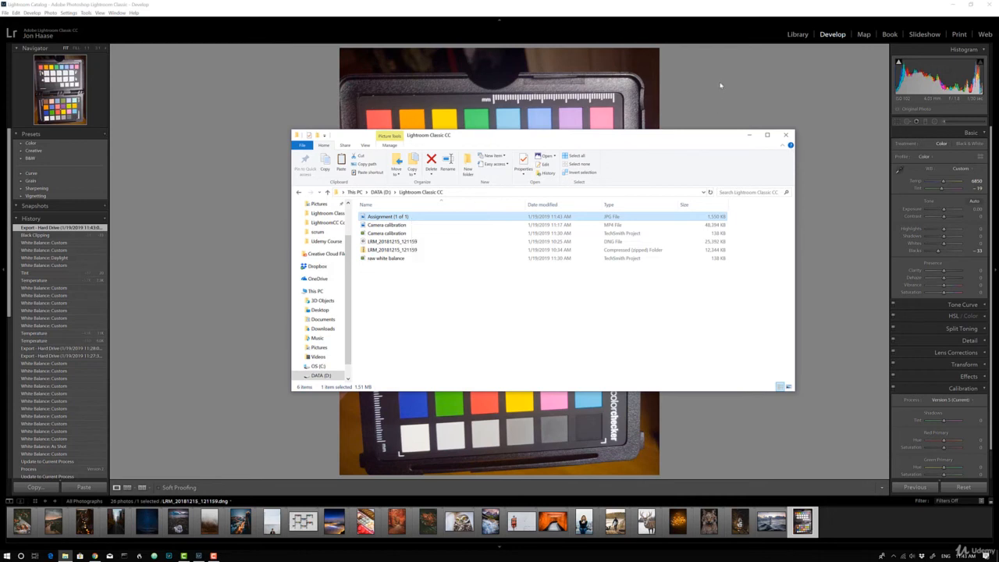
# Import Assignment (1 of 1).jpg from the Lightroom Classic CC folder into the catalog, leaving out the Camera calibration video
pyautogui.click(794, 36)
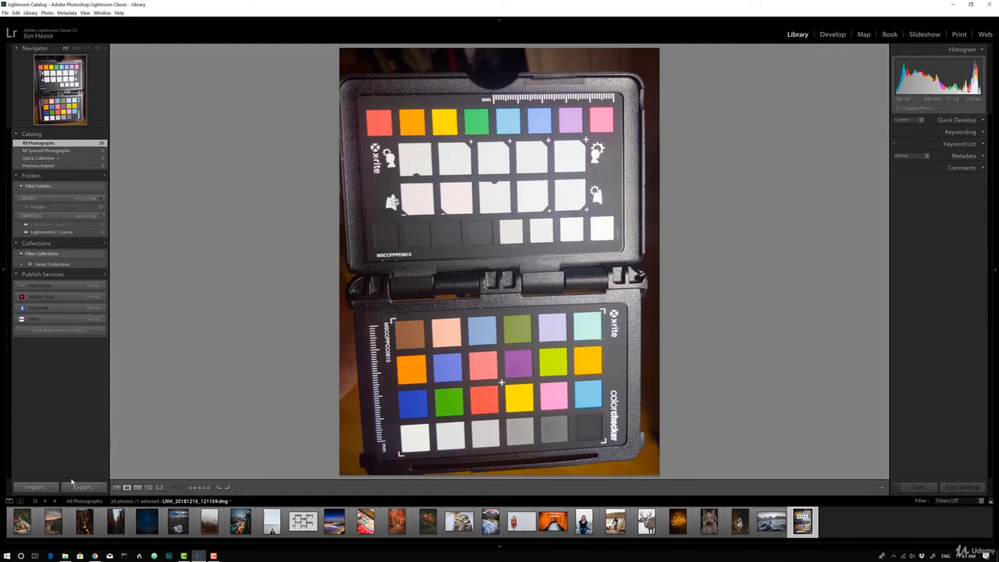
pyautogui.click(35, 486)
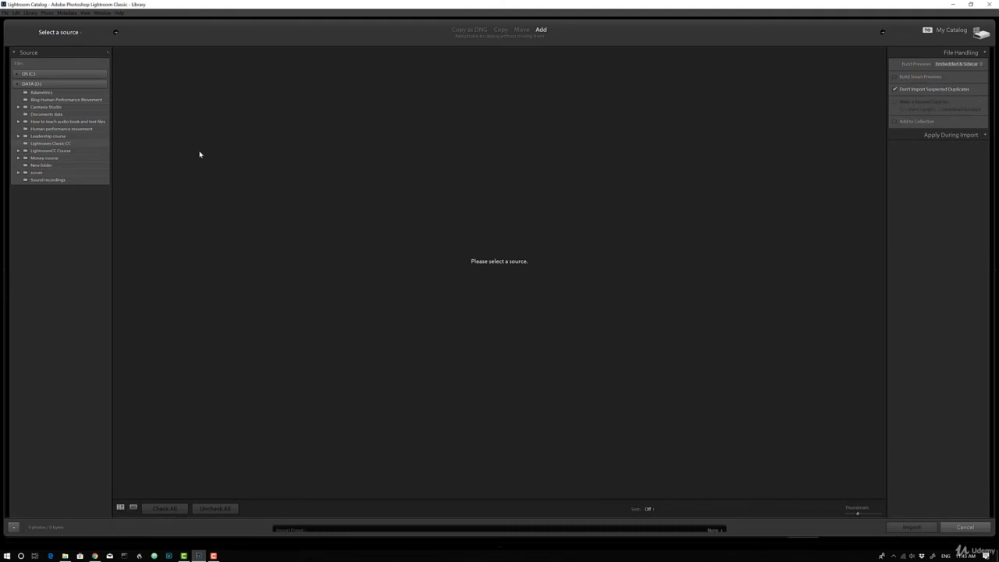
pyautogui.click(50, 144)
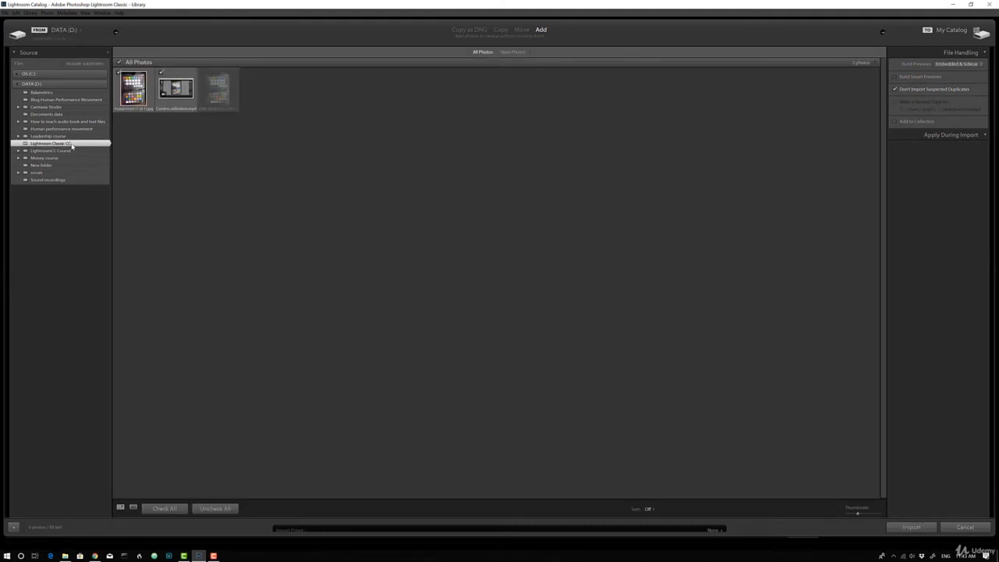
pyautogui.click(161, 73)
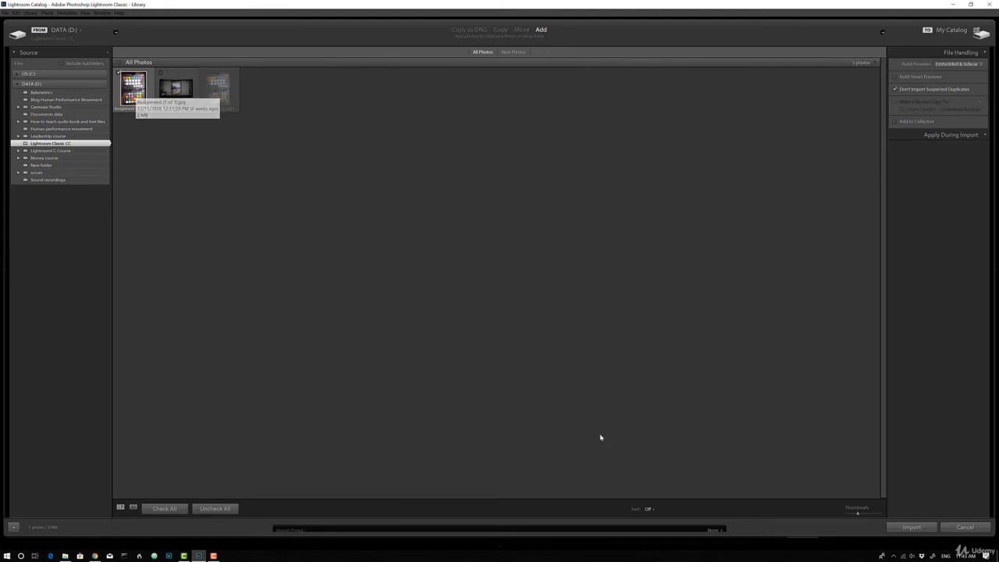
pyautogui.click(912, 527)
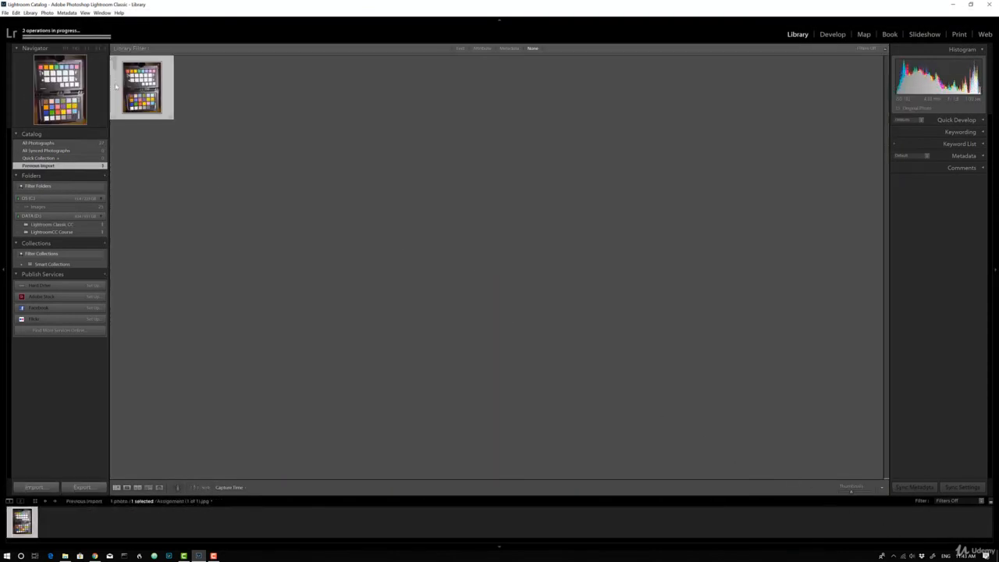
# Open the imported Assignment JPEG in the Develop module and check which white balance presets it offers, leaving As Shot selected
pyautogui.doubleClick(156, 90)
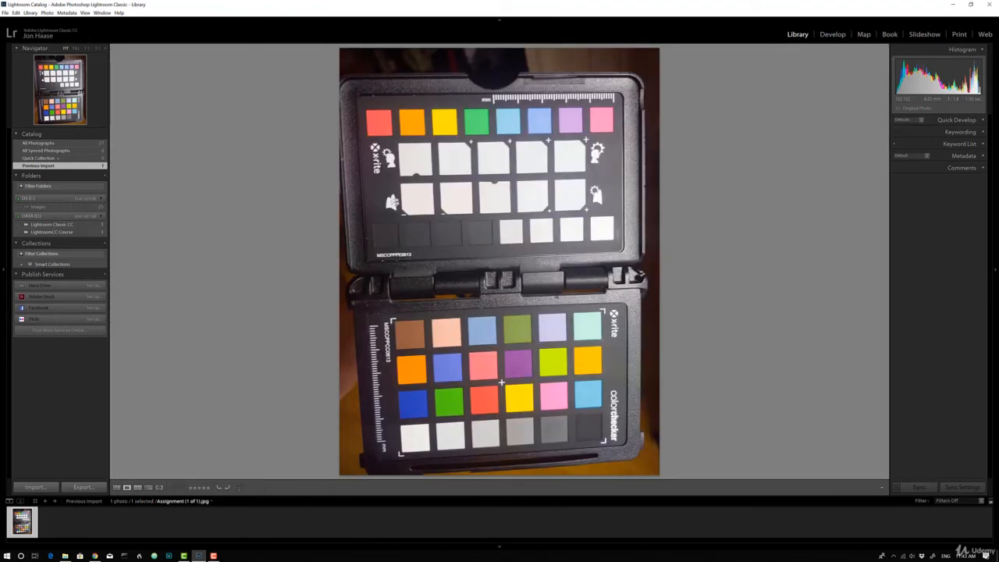
pyautogui.click(834, 36)
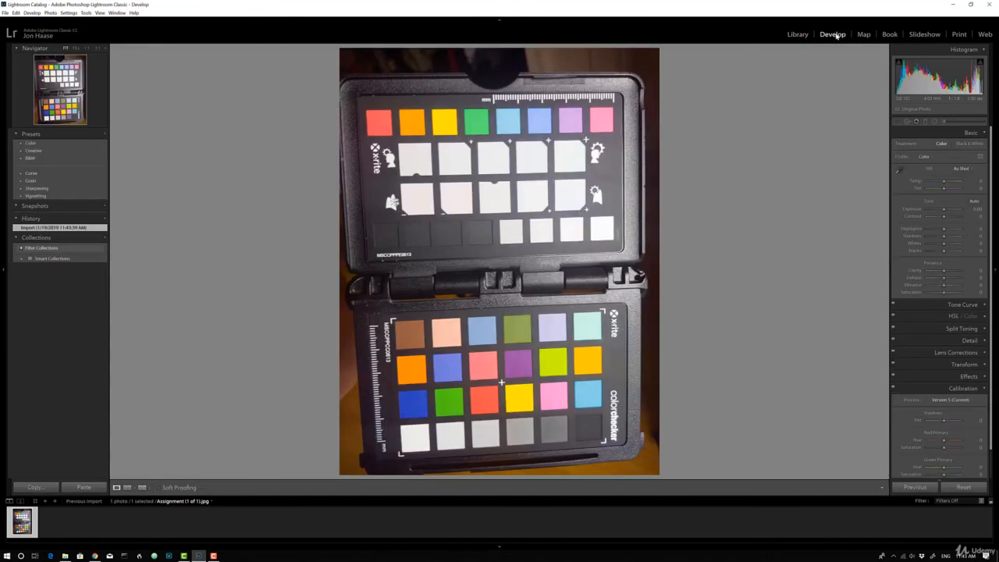
pyautogui.click(968, 168)
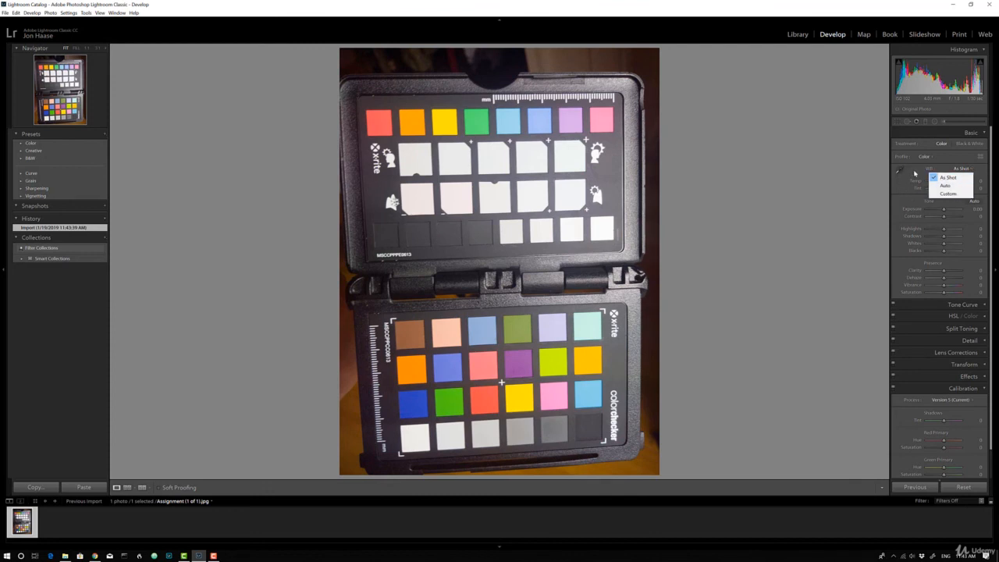
pyautogui.click(912, 170)
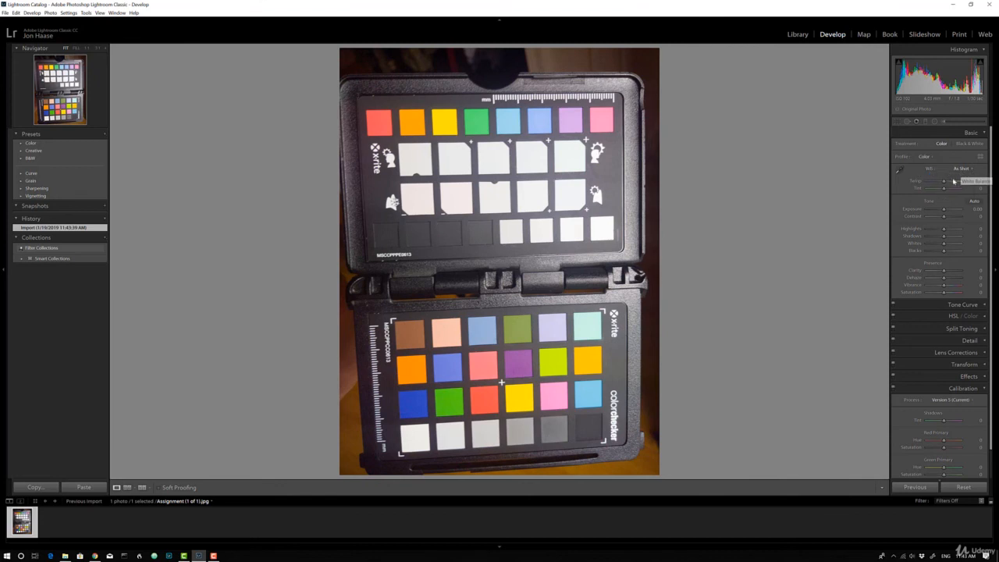
# Try cooler and warmer Temp values on the JPEG, including +13 and -35, resetting Temp to its default after each round
pyautogui.moveTo(944, 183); pyautogui.dragTo(937, 184)
pyautogui.doubleClick(921, 181)
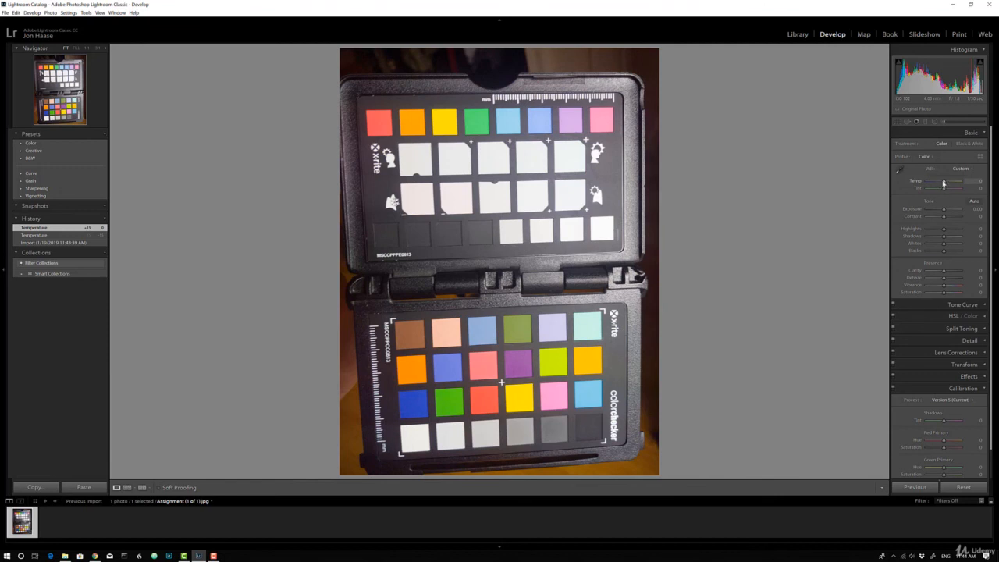
pyautogui.moveTo(945, 185); pyautogui.dragTo(948, 185)
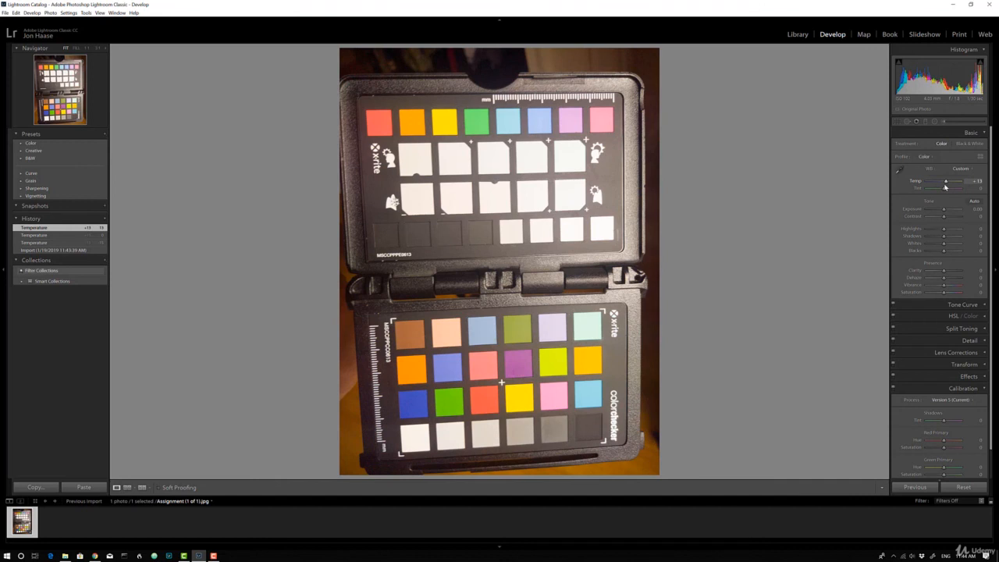
pyautogui.moveTo(944, 185); pyautogui.dragTo(951, 183)
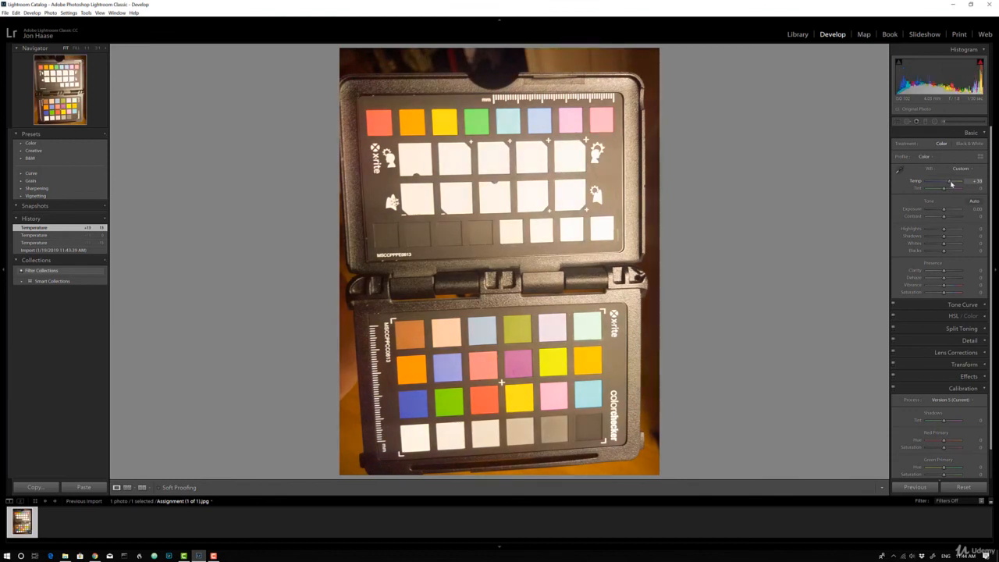
pyautogui.moveTo(951, 182); pyautogui.dragTo(939, 186)
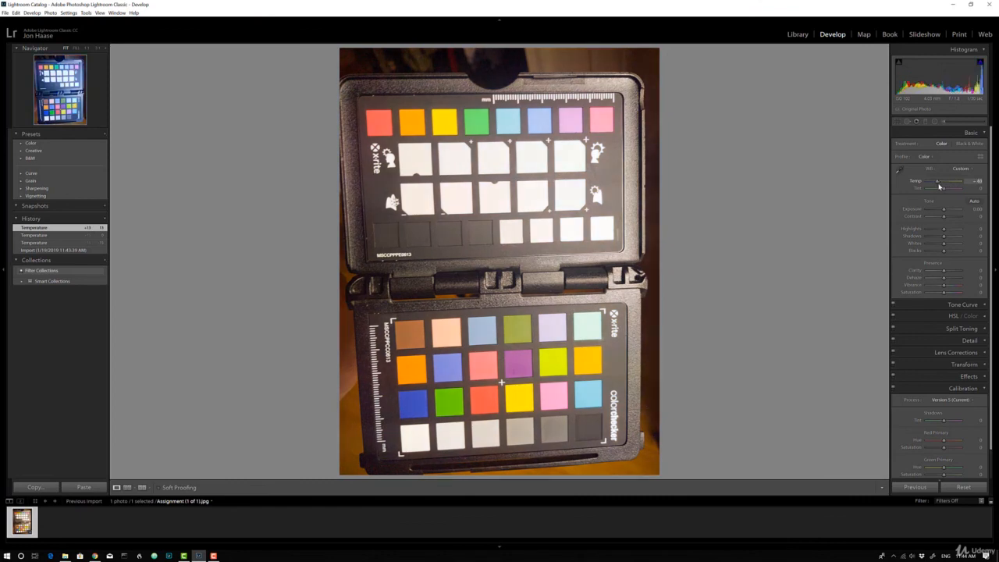
pyautogui.doubleClick(912, 182)
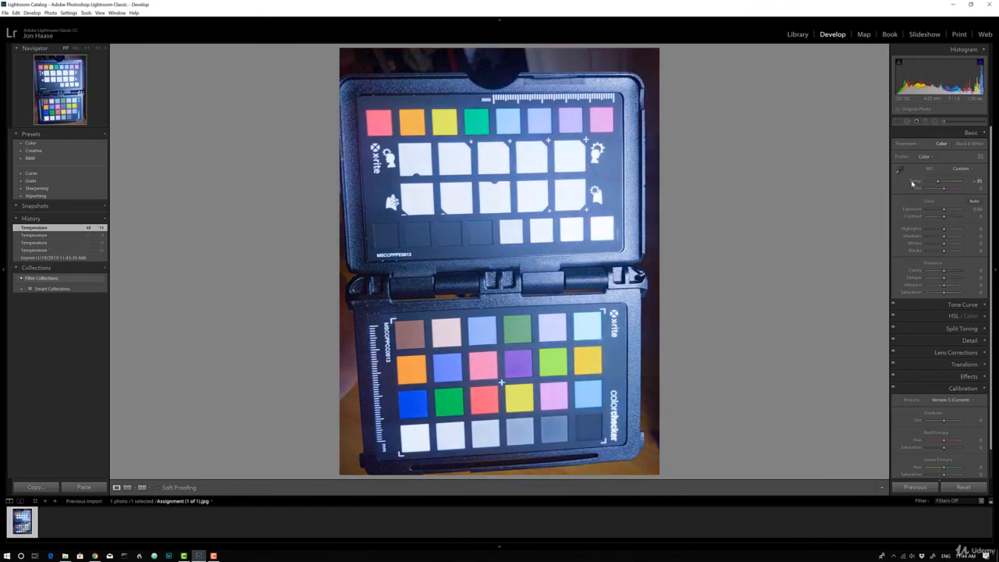